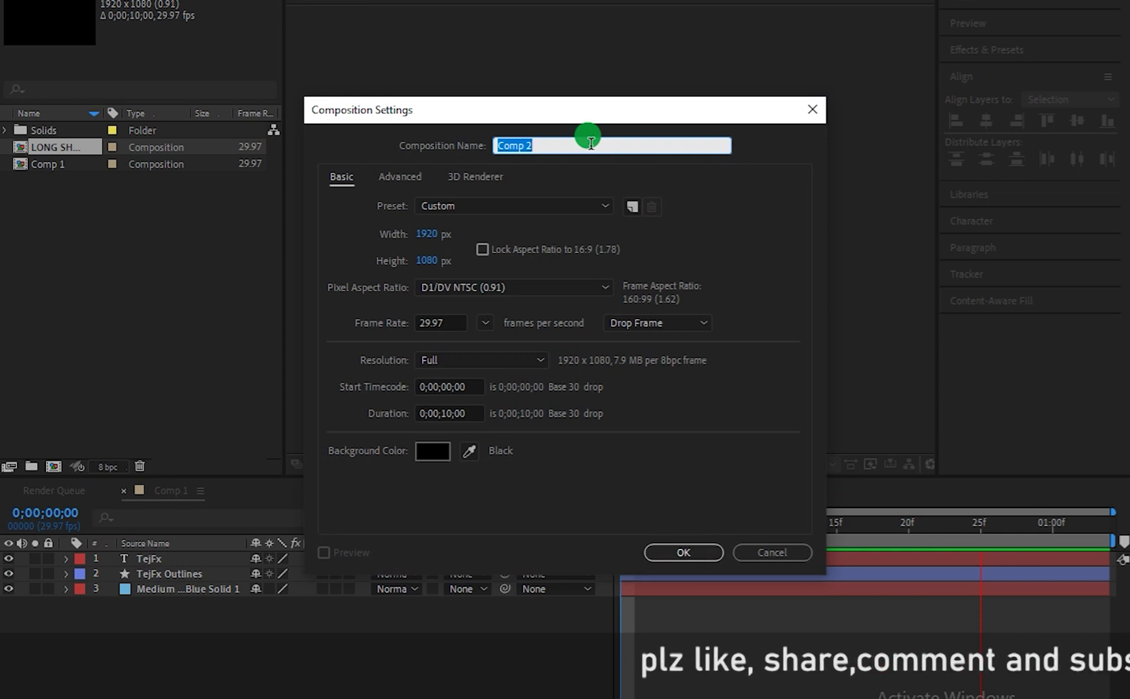
Clear the default name in the new composition's settings.
{"action": "key", "text": "BackSpace"}
Enter 'Long shadow' as the name and create the 1920×1080, 10-second composition.
{"action": "type", "text": "Long shadow"}
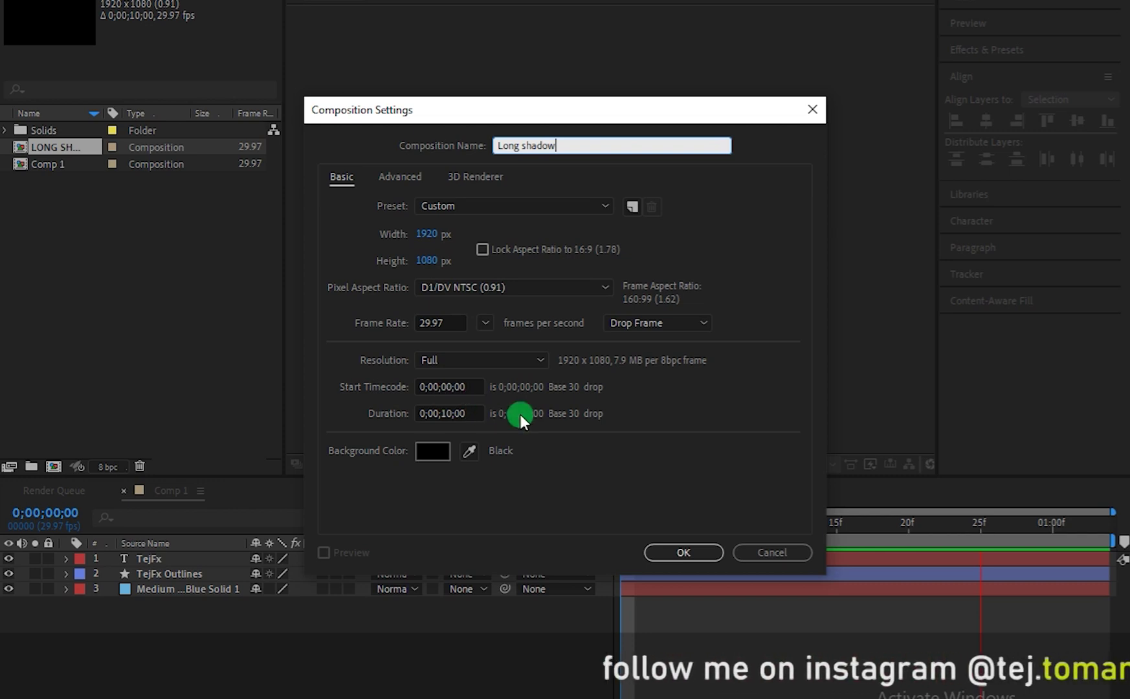
{"action": "left_click", "coordinate": [703, 554]}
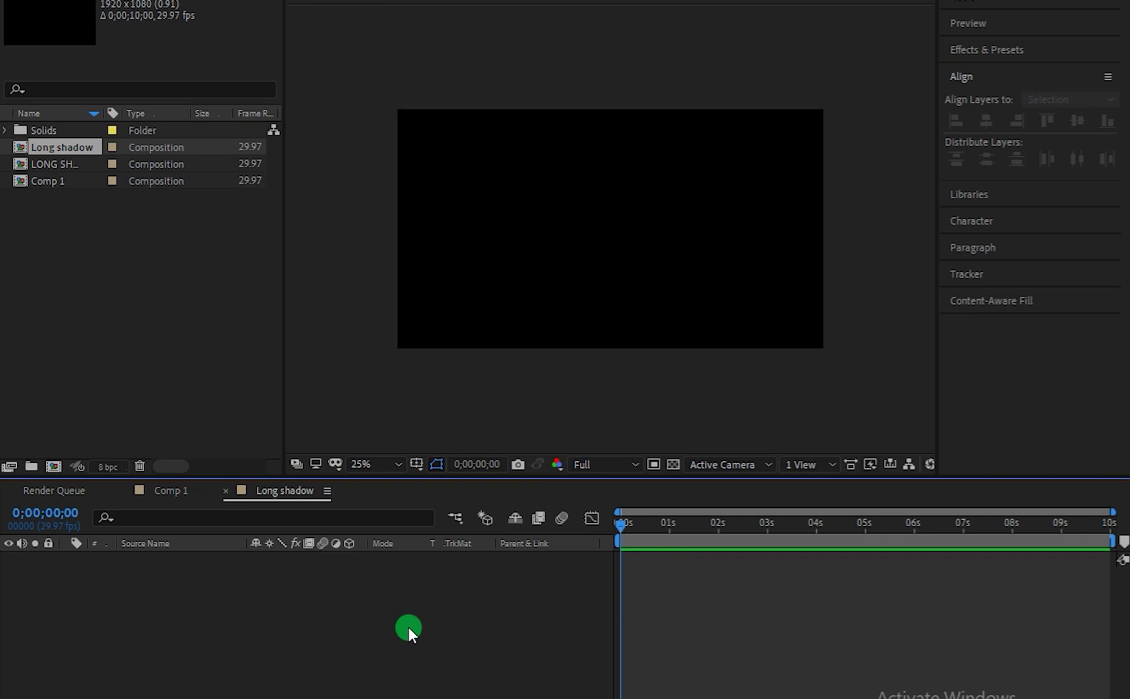
Add a light blue full-frame solid, 'Medium Royal Blue Solid 3', to the composition.
{"action": "key", "text": "ctrl+y"}
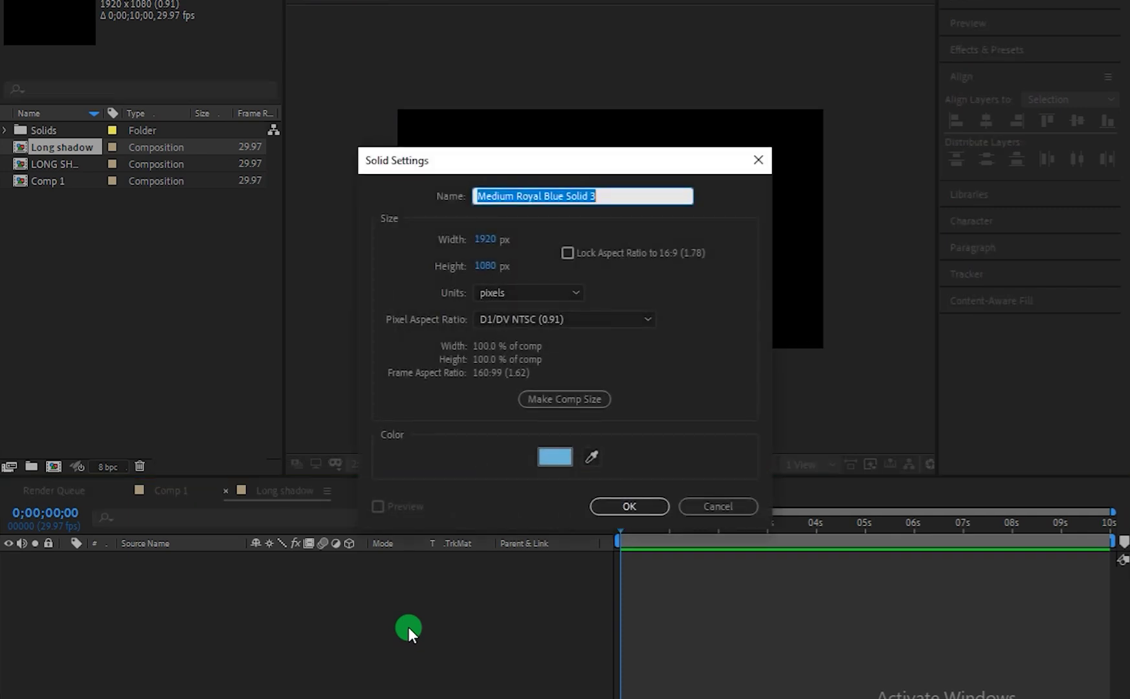
{"action": "left_click", "coordinate": [554, 457]}
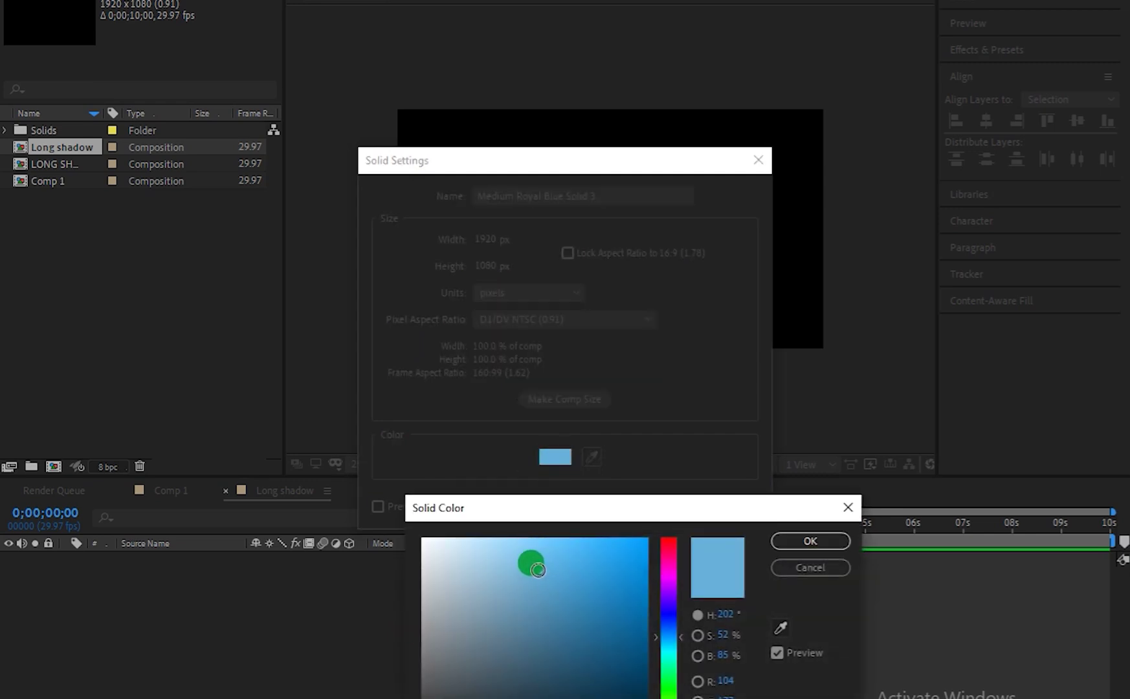
{"action": "left_click", "coordinate": [791, 541]}
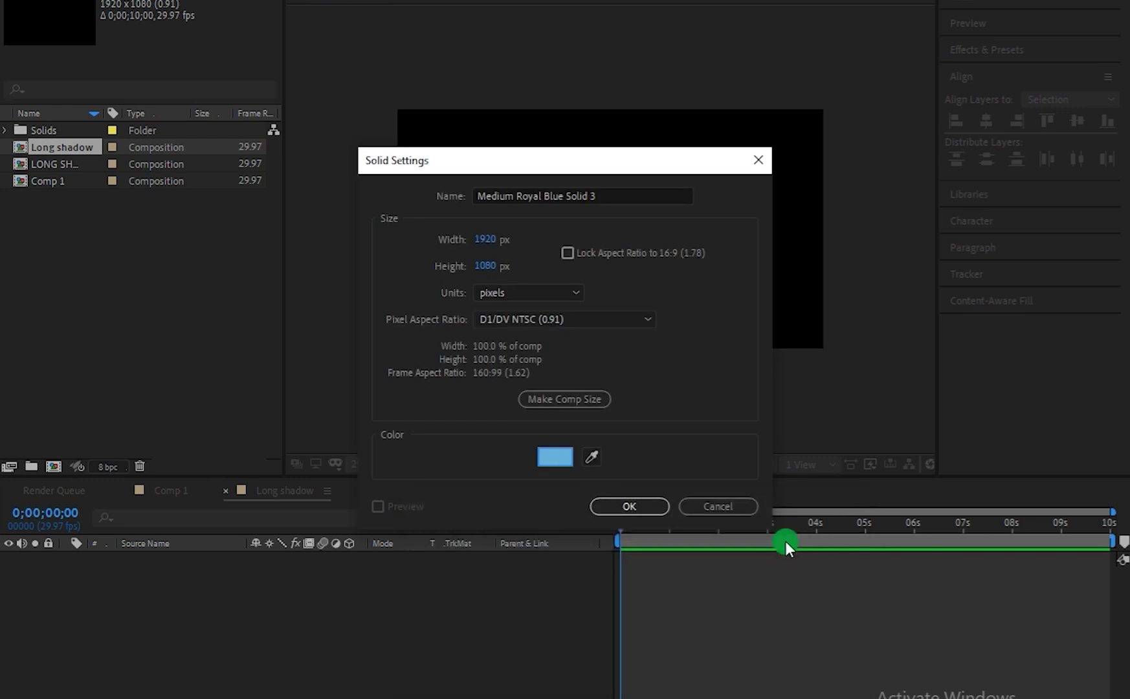
{"action": "left_click", "coordinate": [653, 505]}
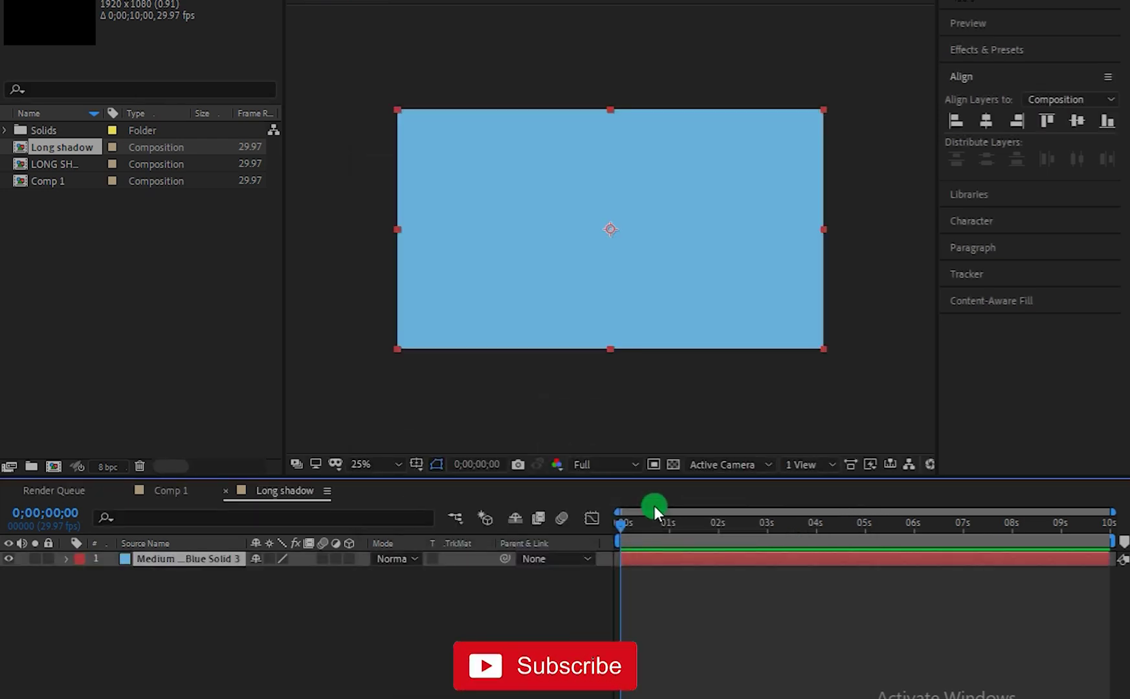
{"action": "left_click", "coordinate": [595, 444]}
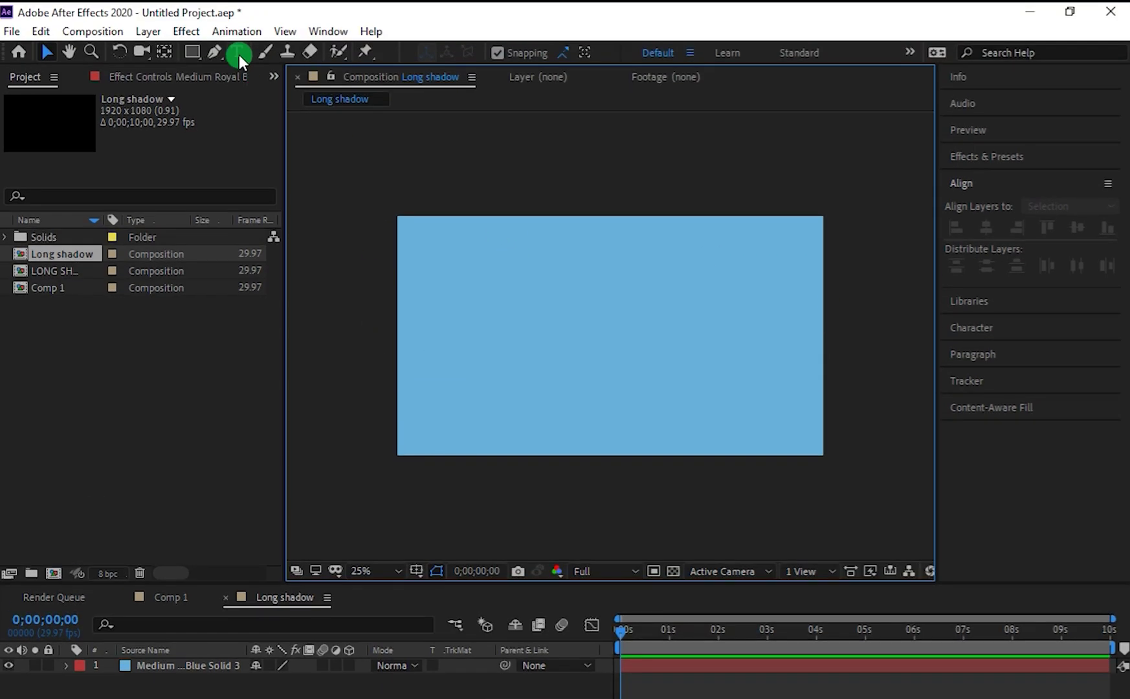
Create a text layer reading 'TejFx' in the viewer.
{"action": "left_click", "coordinate": [237, 33]}
{"action": "left_click", "coordinate": [466, 339]}
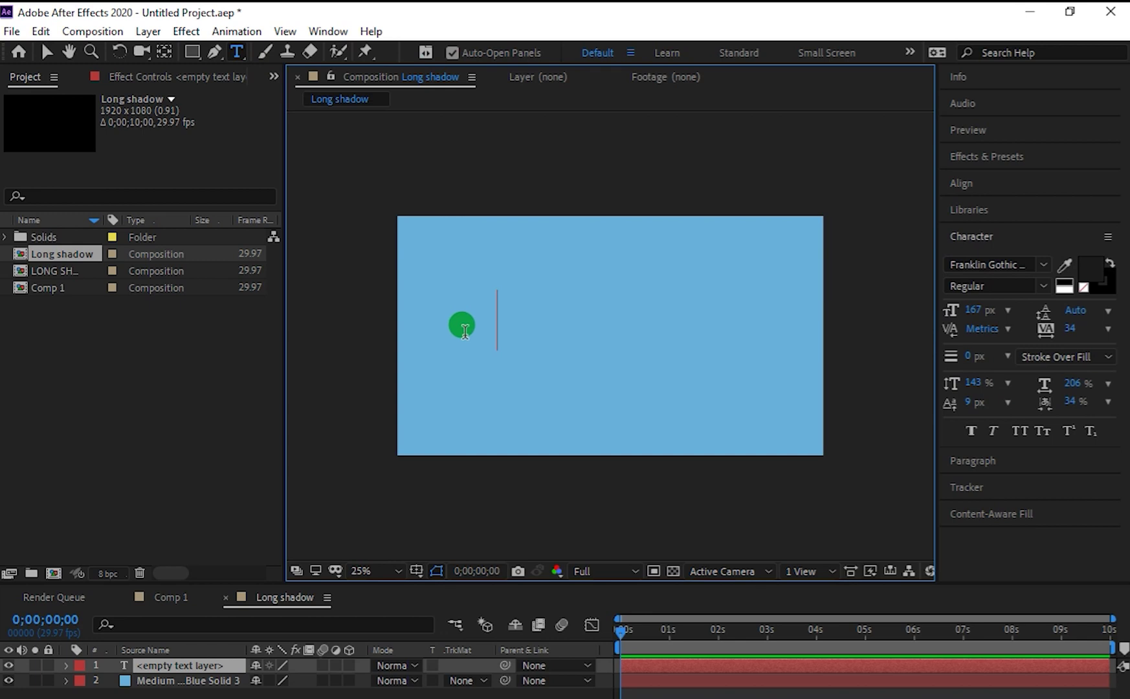
{"action": "type", "text": "TejFx"}
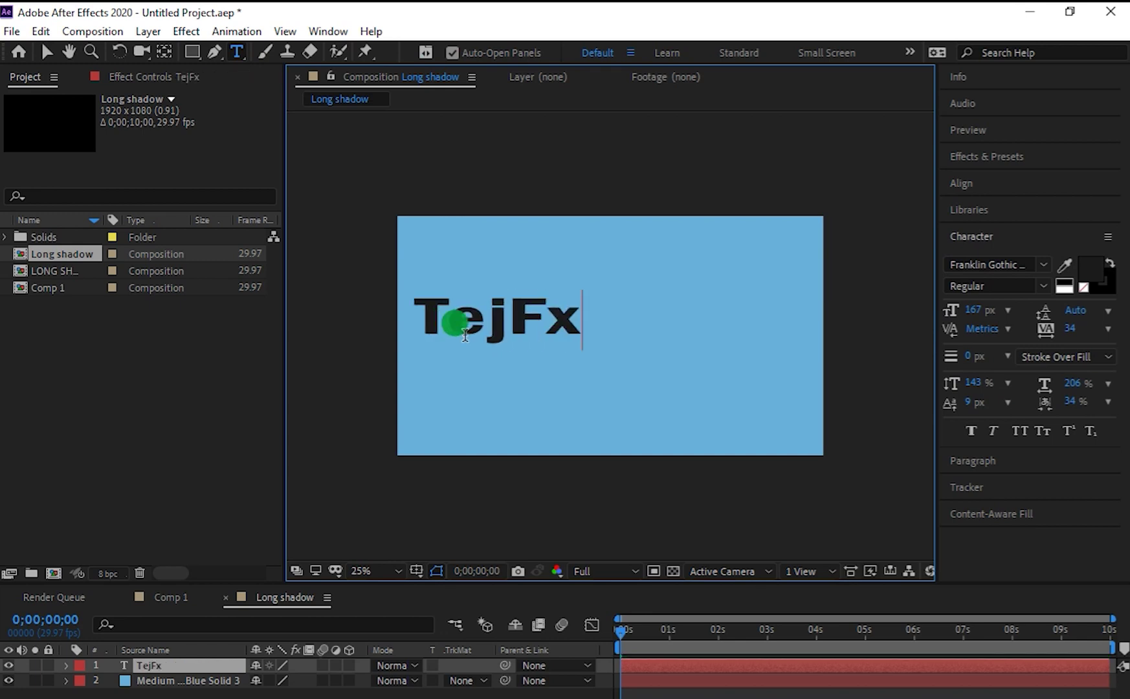
{"action": "left_click_drag", "start_coordinate": [585, 310], "coordinate": [343, 282]}
{"action": "left_click", "coordinate": [46, 53]}
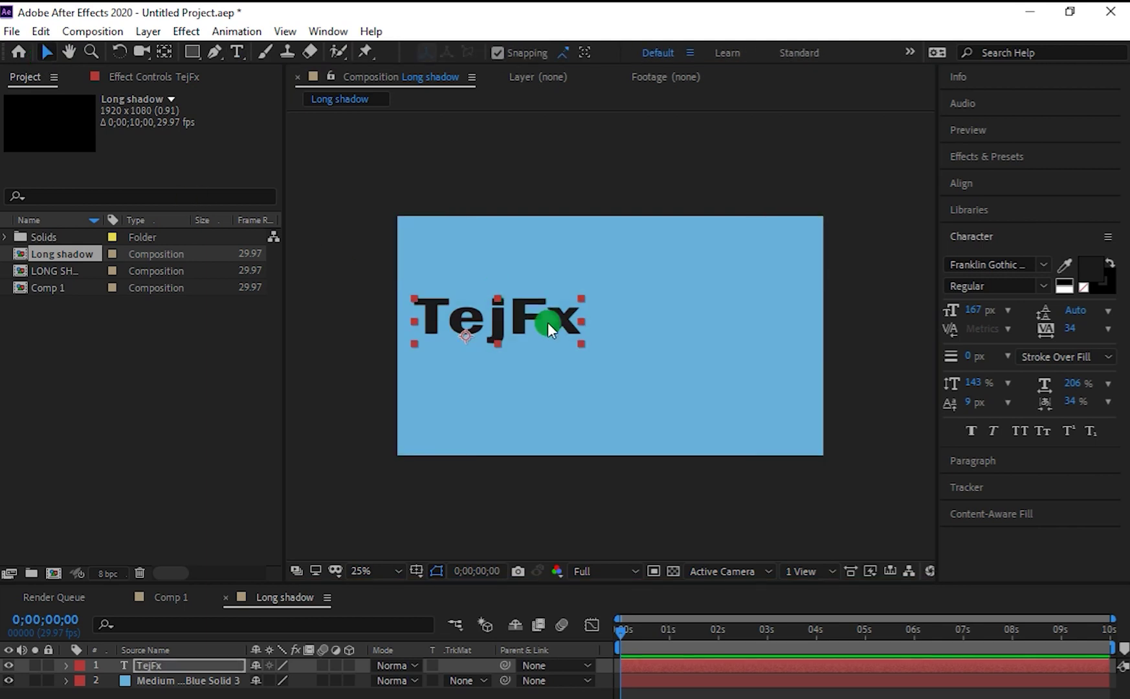
Centre TejFx horizontally and vertically in the composition using the Align panel.
{"action": "left_click", "coordinate": [984, 240]}
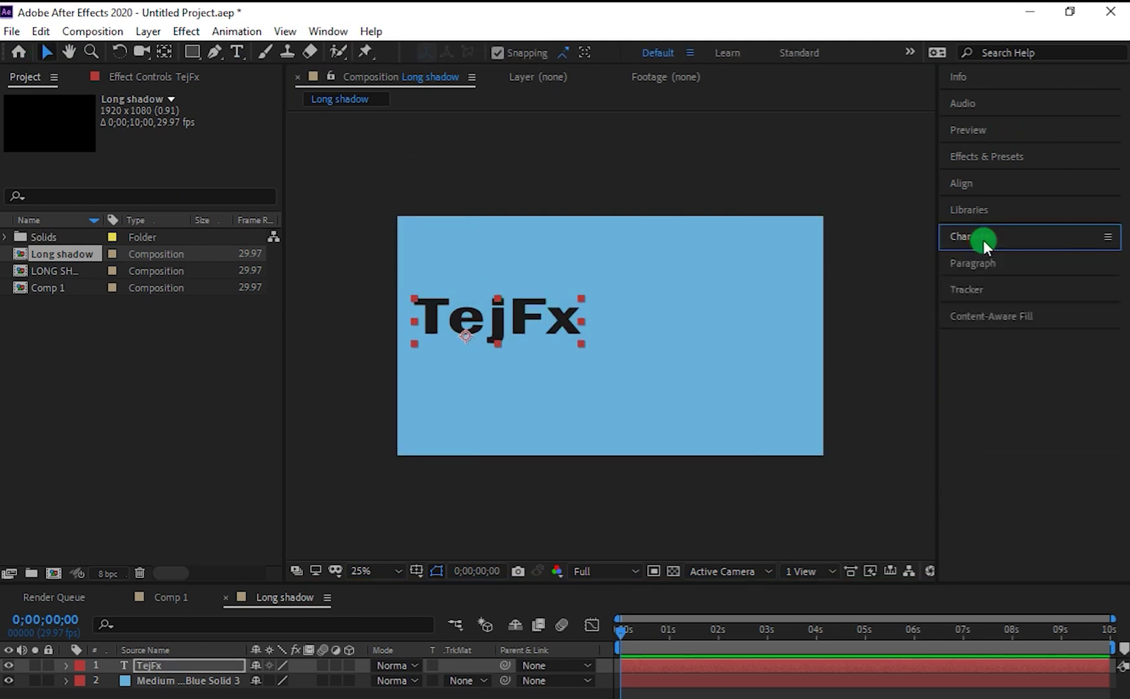
{"action": "left_click", "coordinate": [970, 185]}
{"action": "left_click", "coordinate": [988, 227]}
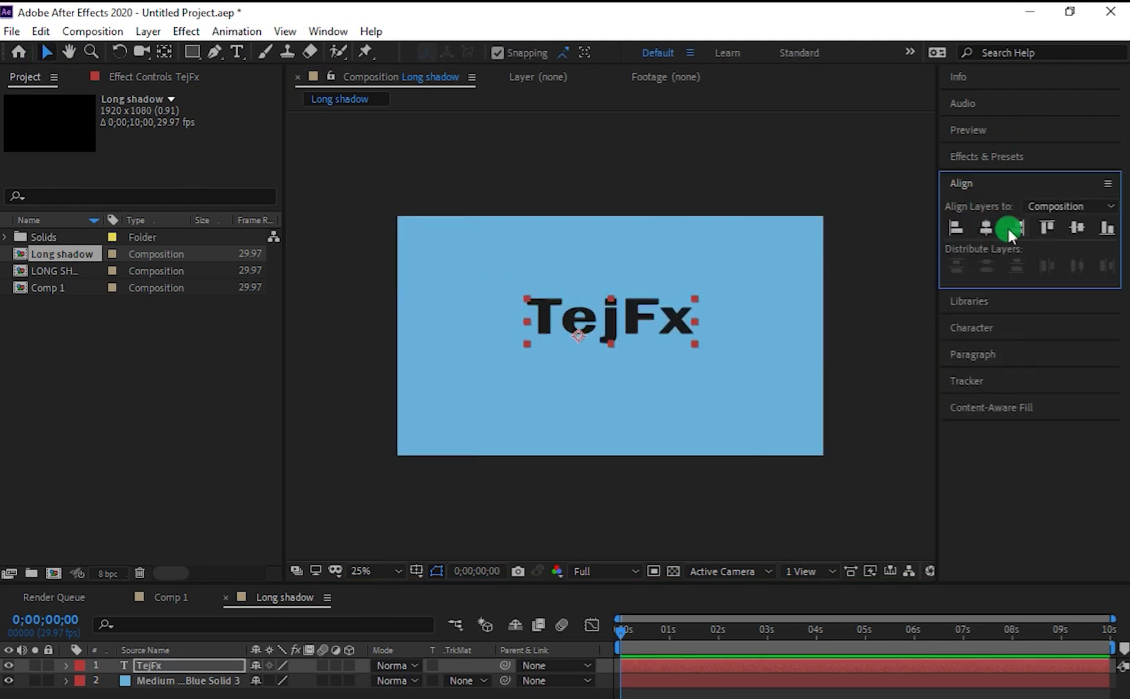
{"action": "left_click", "coordinate": [1079, 228]}
{"action": "left_click", "coordinate": [819, 291]}
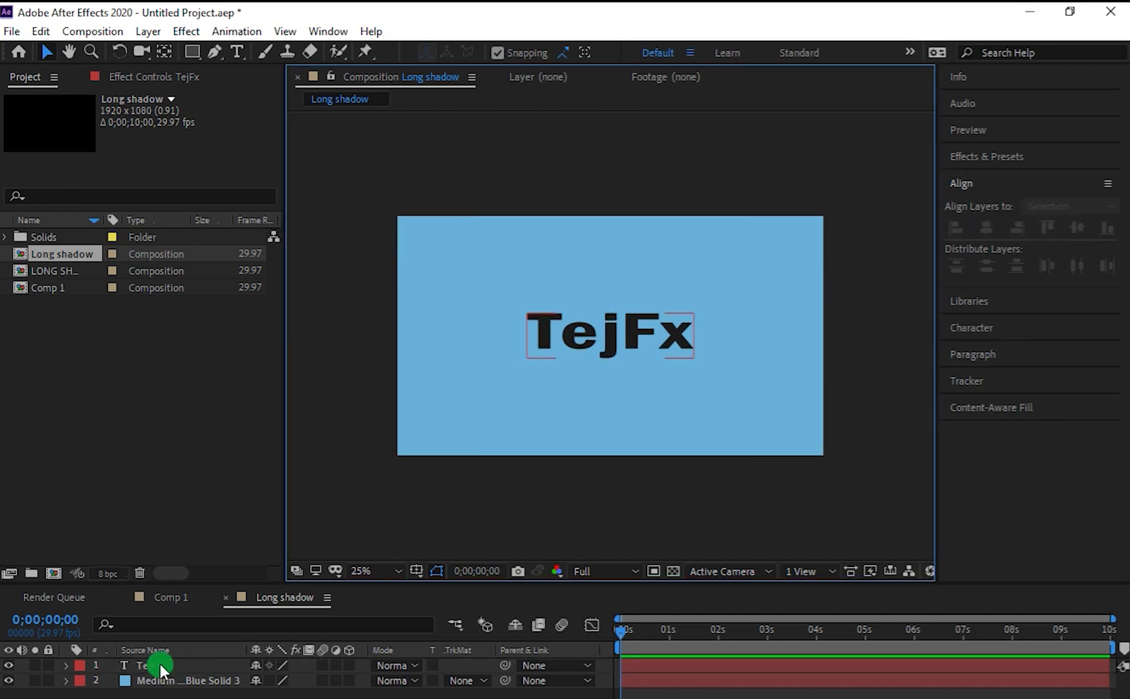
Convert TejFx to a 'TejFx Outlines' shape layer and expand its T, e, j, F, x shapes.
{"action": "right_click", "coordinate": [160, 663]}
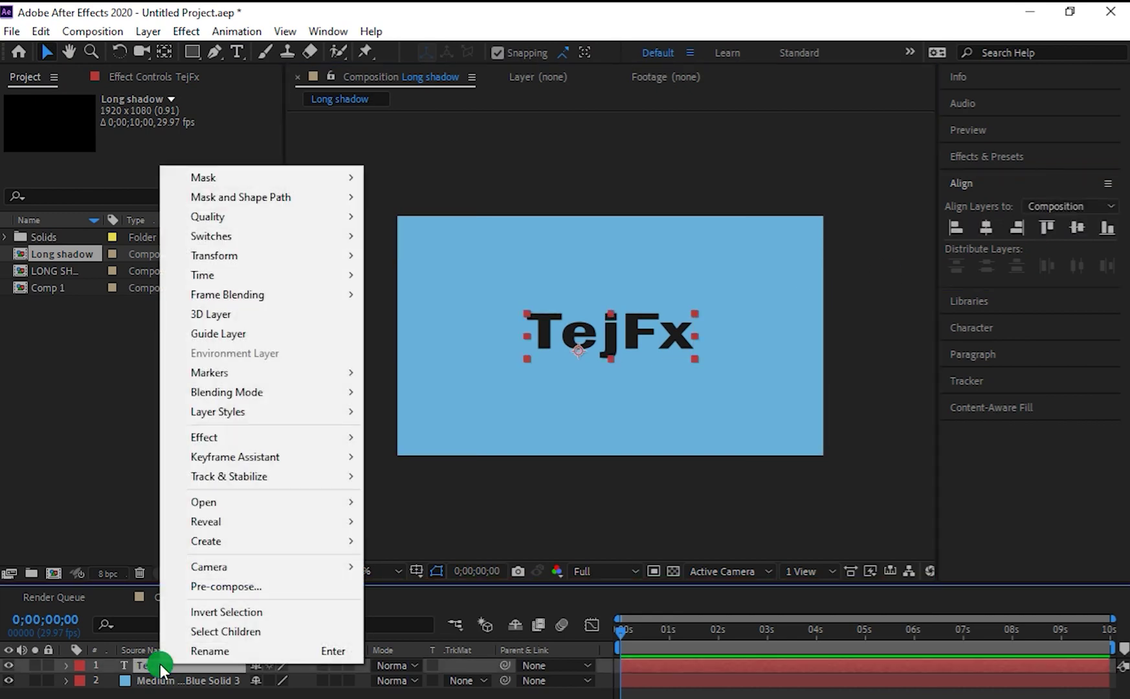
{"action": "mouse_move", "coordinate": [202, 541]}
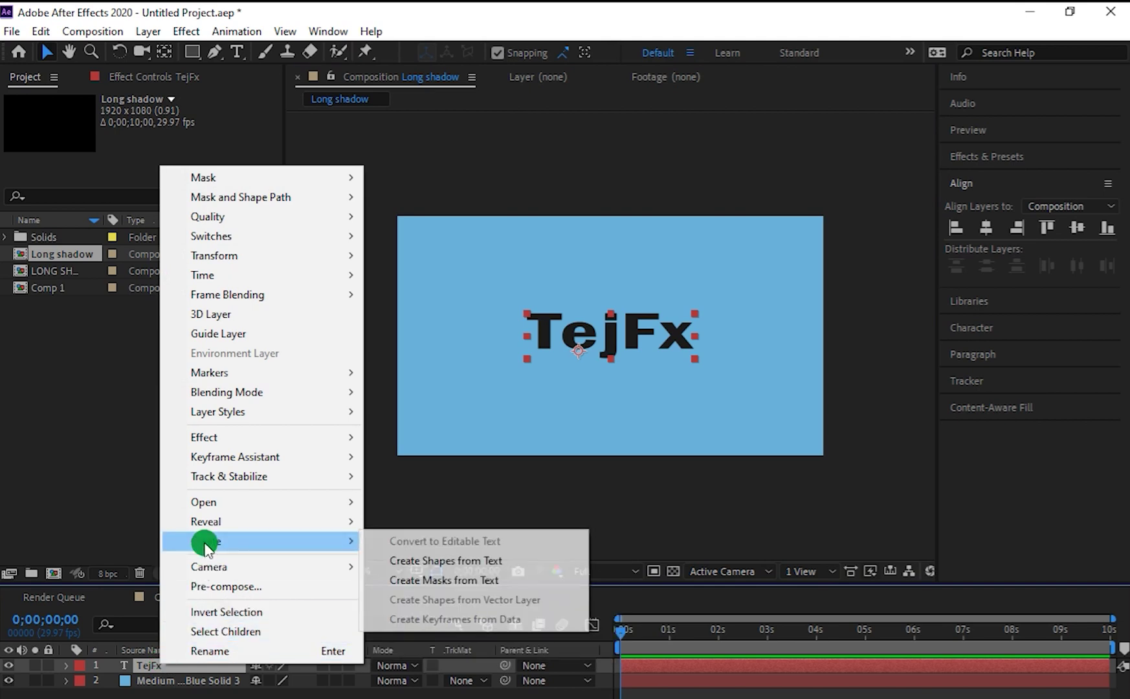
{"action": "left_click", "coordinate": [385, 561]}
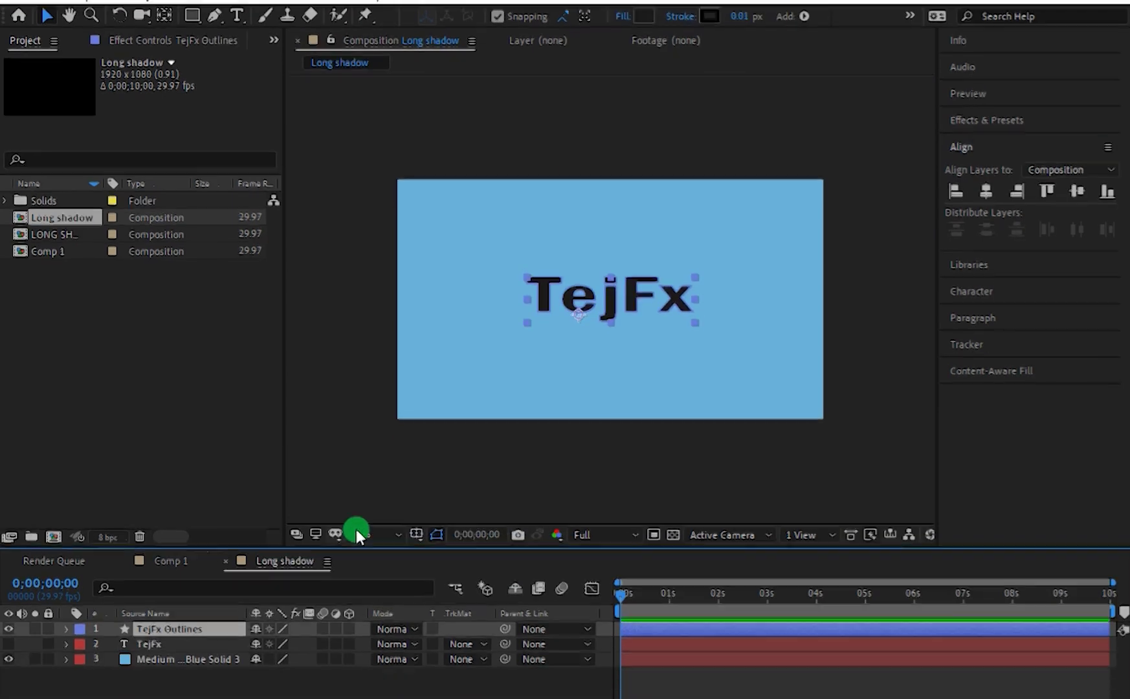
{"action": "left_click", "coordinate": [67, 576]}
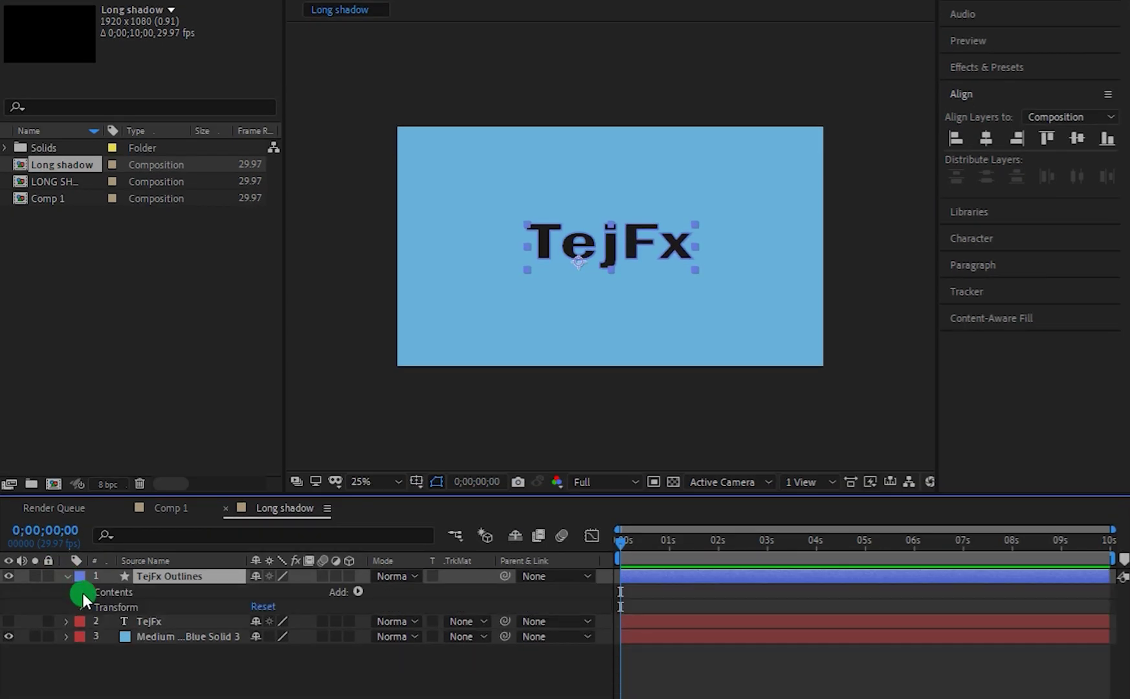
{"action": "left_click", "coordinate": [83, 591]}
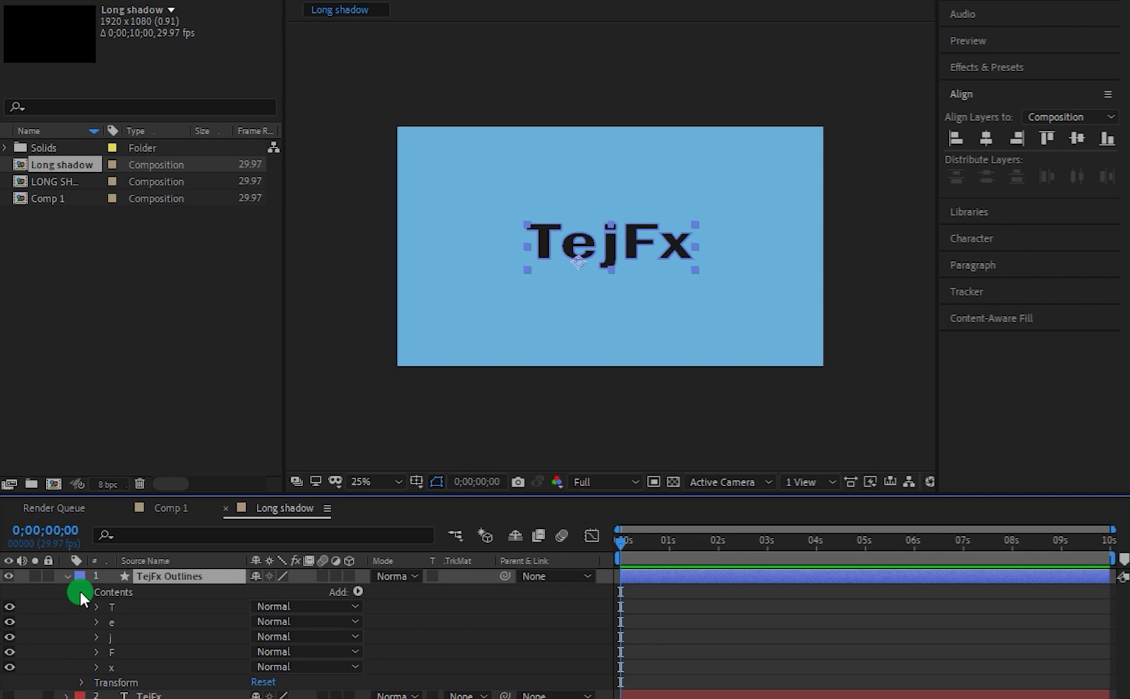
{"action": "left_click", "coordinate": [358, 591]}
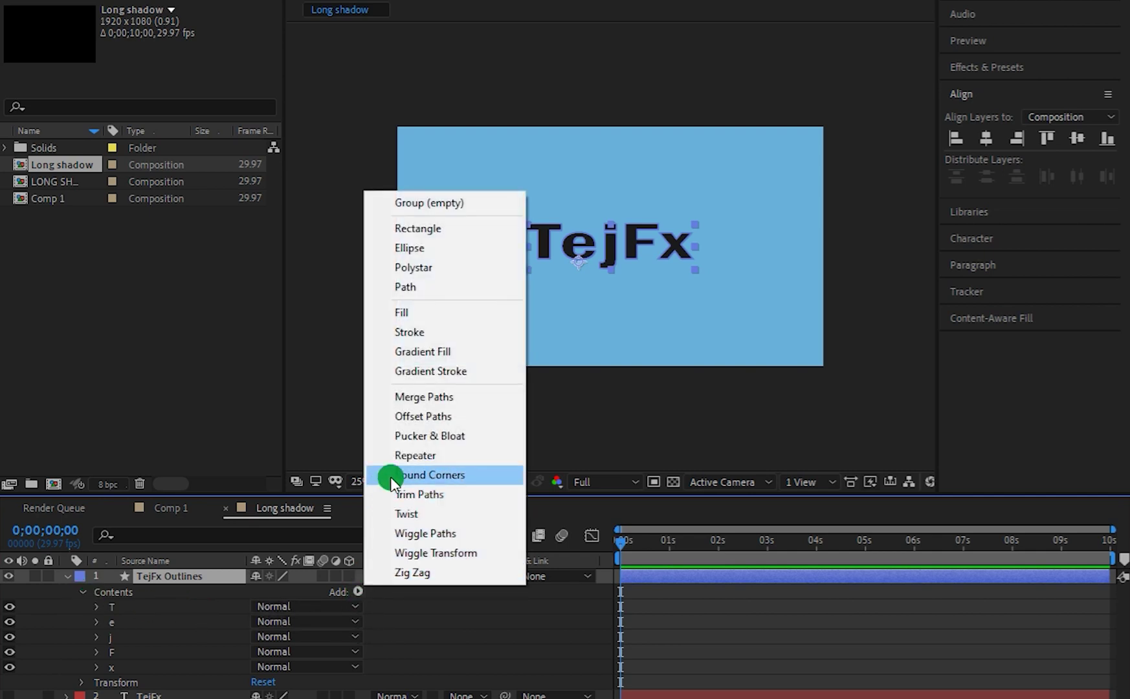
Add Repeater 1 to the letter shapes with its transform Position offset set to 1, 1.
{"action": "left_click", "coordinate": [392, 456]}
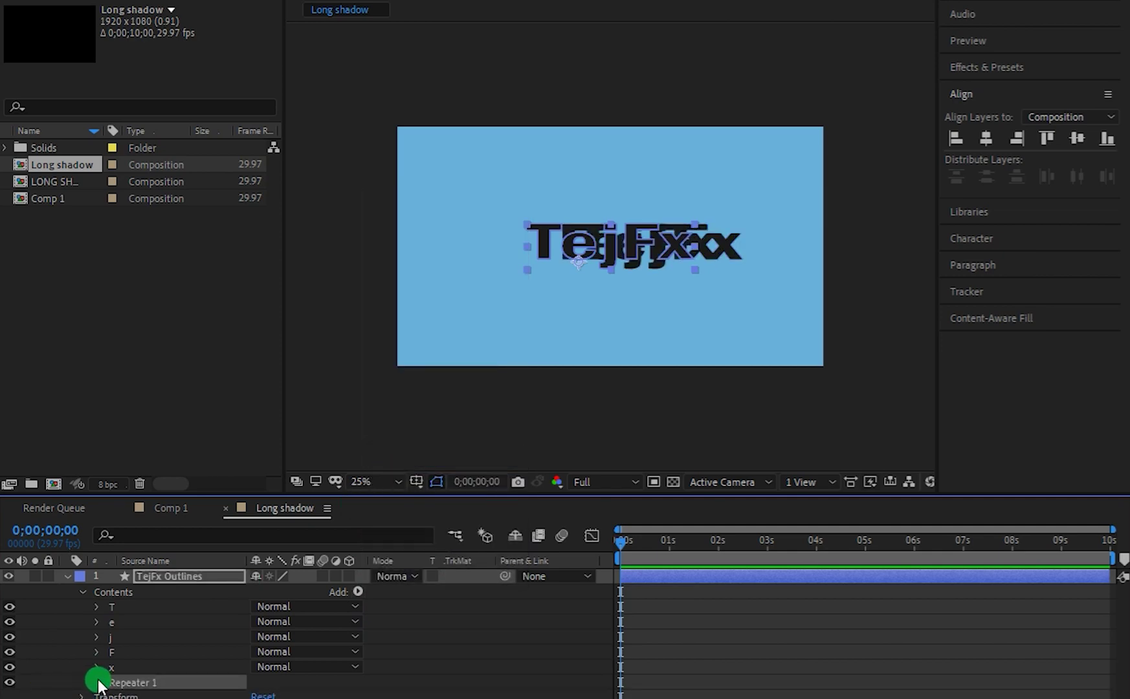
{"action": "left_click", "coordinate": [97, 682]}
{"action": "scroll", "coordinate": [94, 697], "scroll_direction": "down", "scroll_amount": 1}
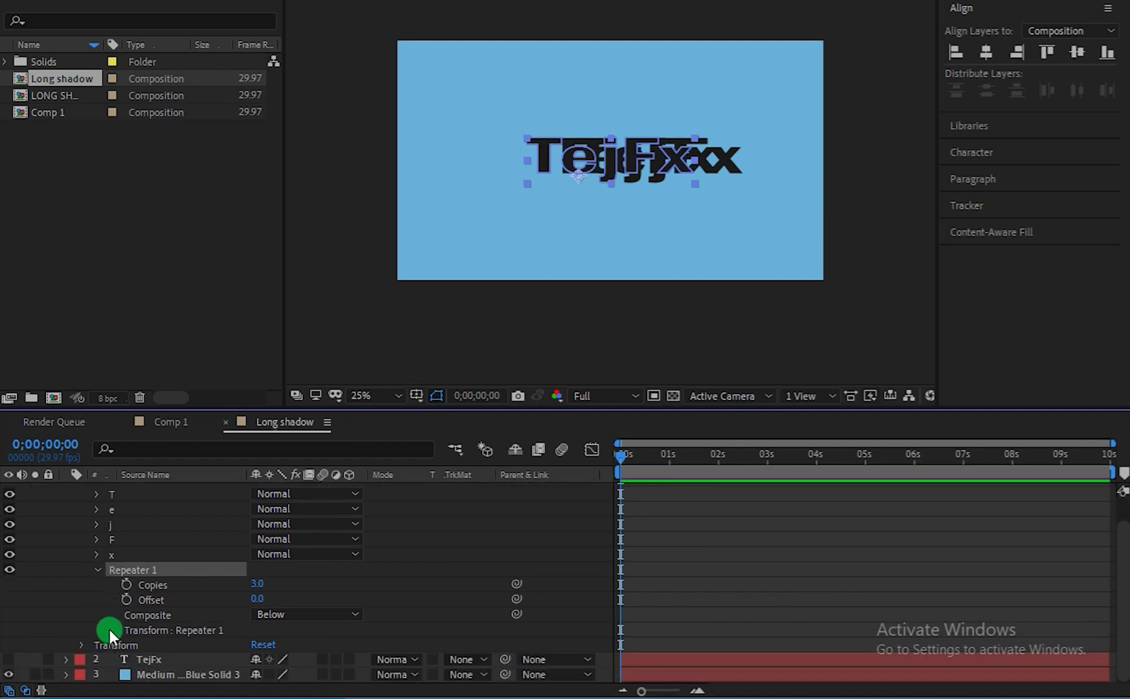
{"action": "left_click", "coordinate": [112, 630]}
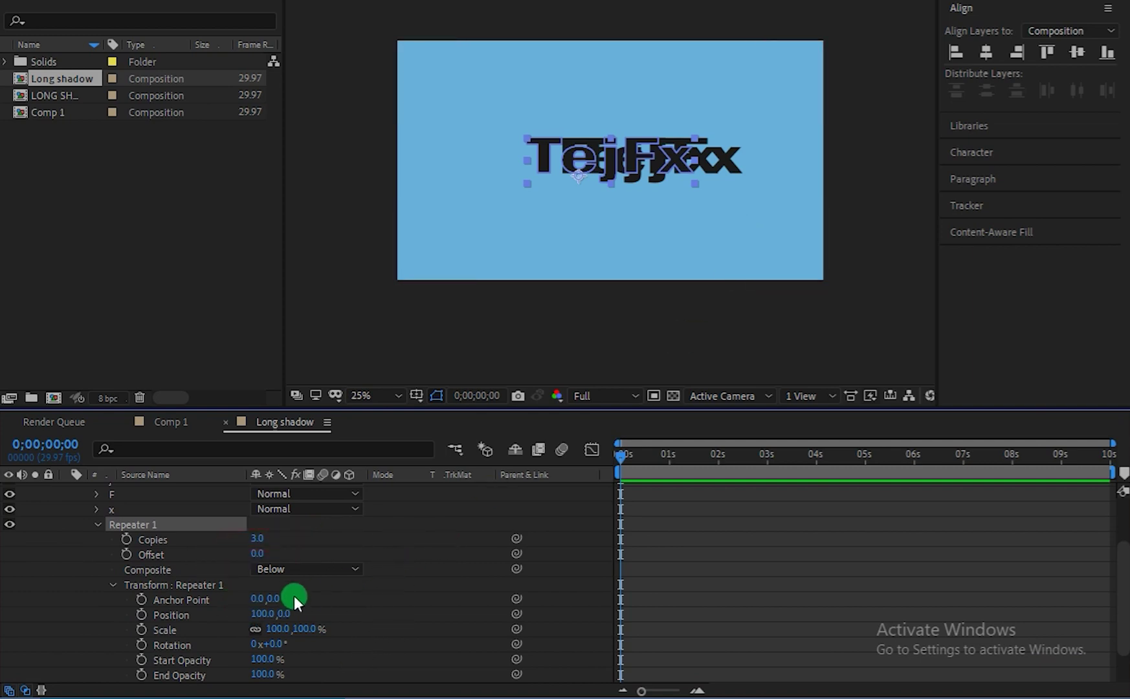
{"action": "left_click", "coordinate": [261, 613]}
{"action": "type", "text": "1"}
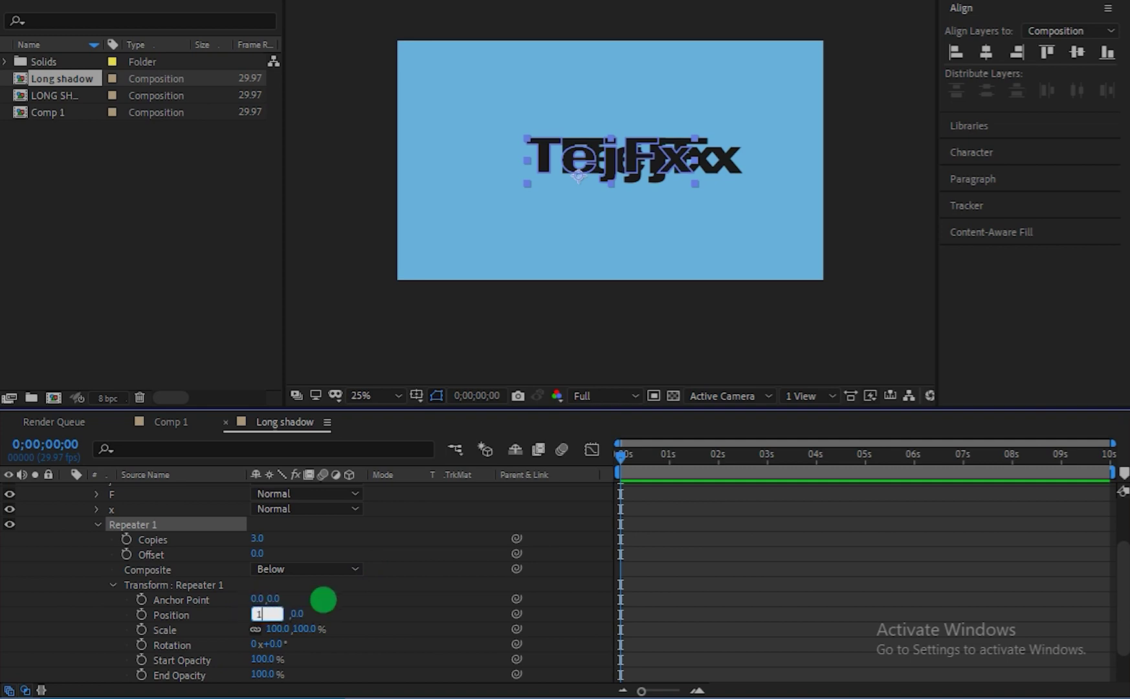
{"action": "key", "text": "Tab"}
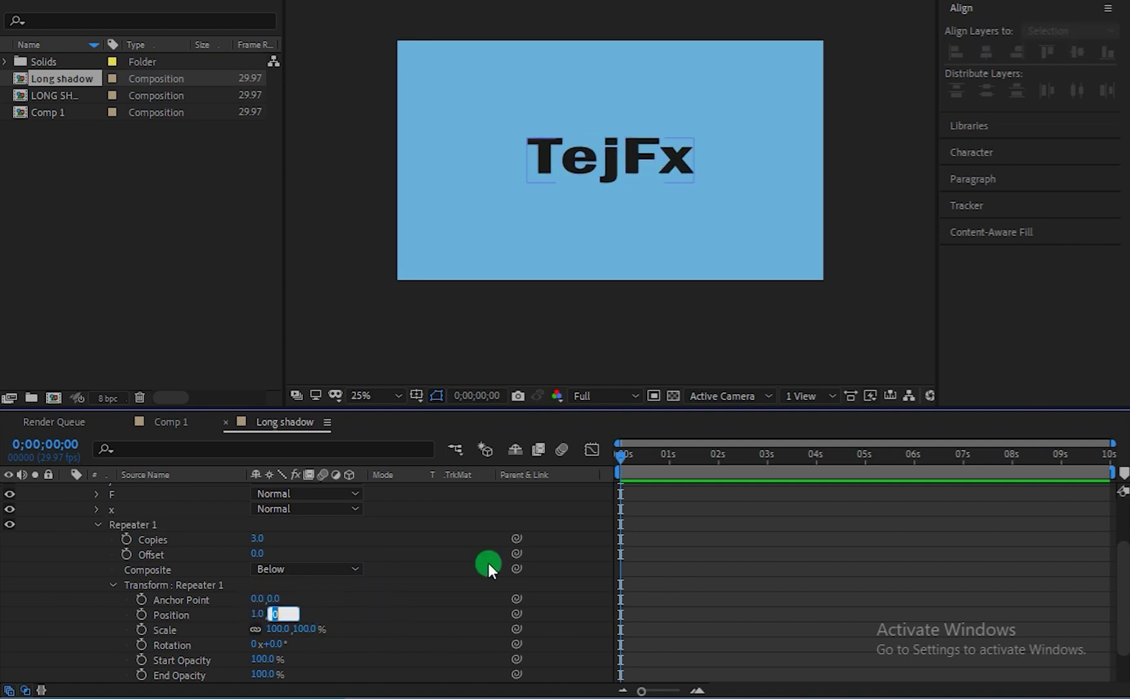
{"action": "type", "text": "1"}
{"action": "key", "text": "Return"}
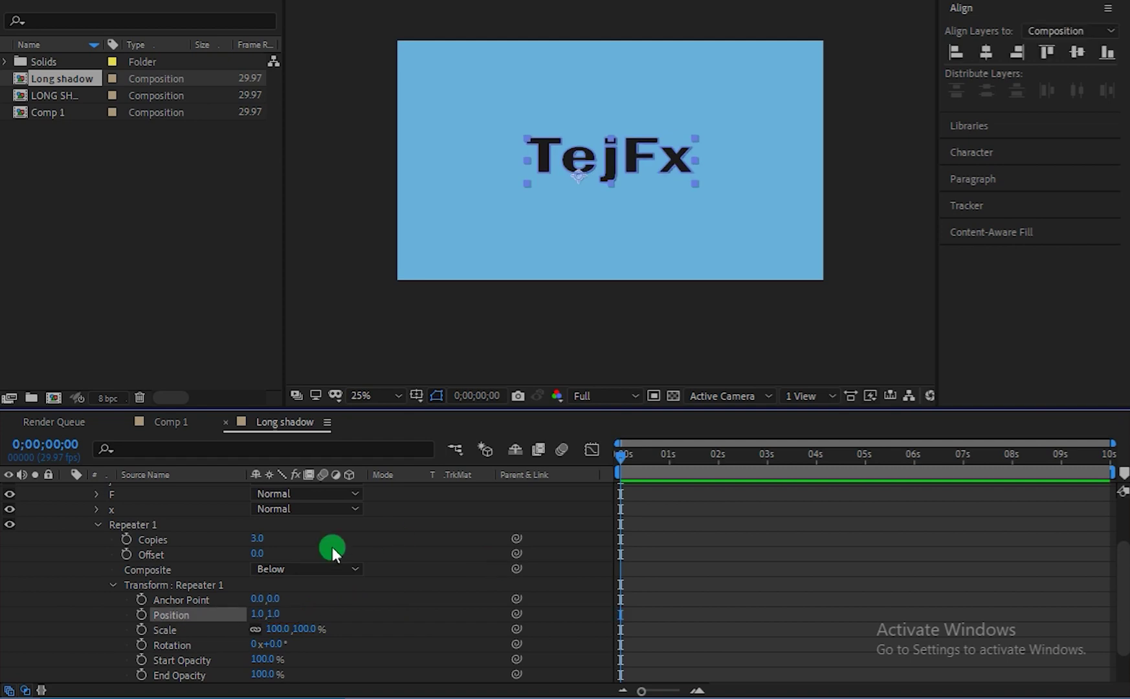
Set the Repeater Copies to 600 so the shadow stretches diagonally to the frame edge.
{"action": "left_click_drag", "start_coordinate": [251, 538], "coordinate": [322, 541]}
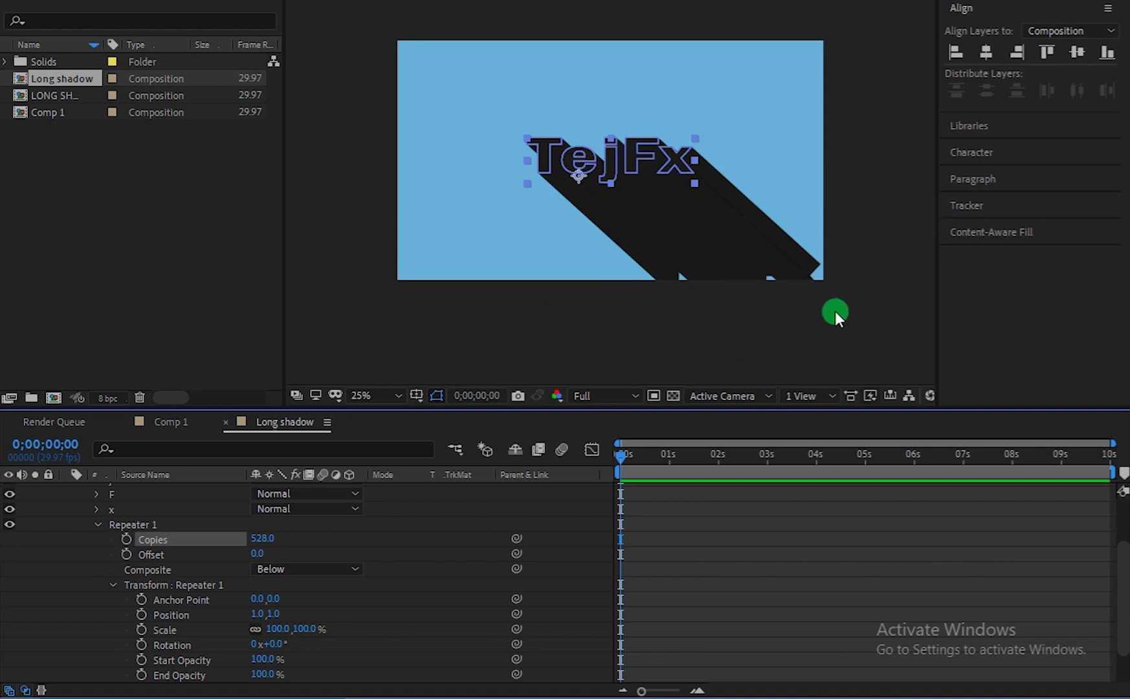
{"action": "left_click", "coordinate": [262, 539]}
{"action": "key", "text": "BackSpace"}
{"action": "type", "text": "600"}
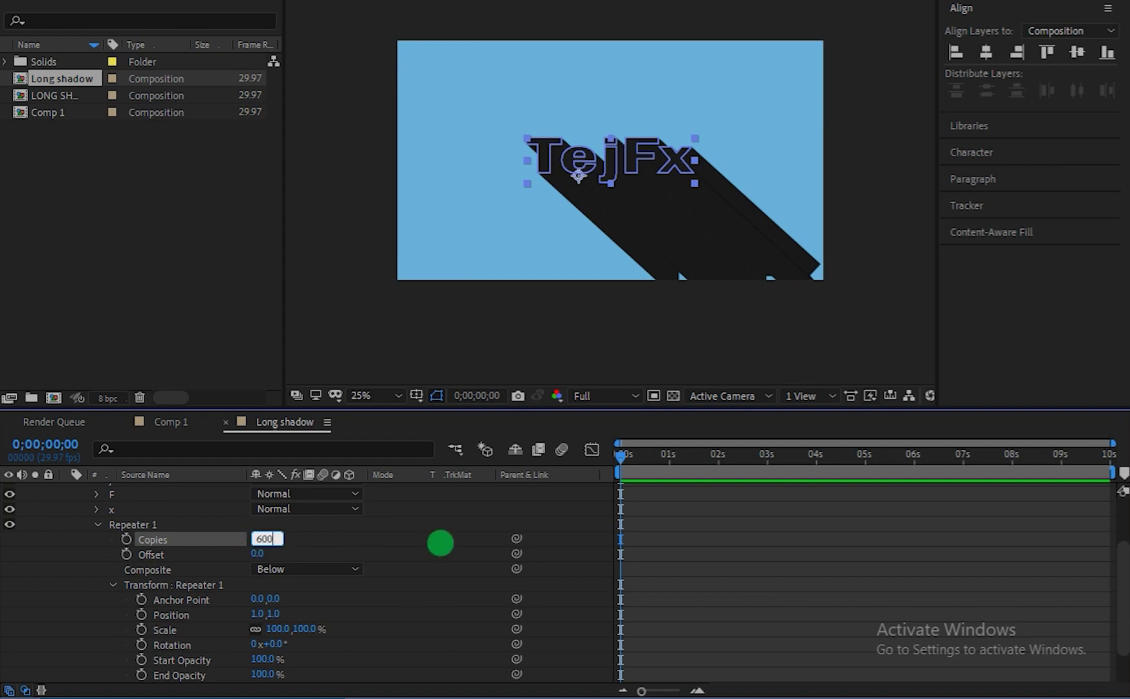
{"action": "key", "text": "Return"}
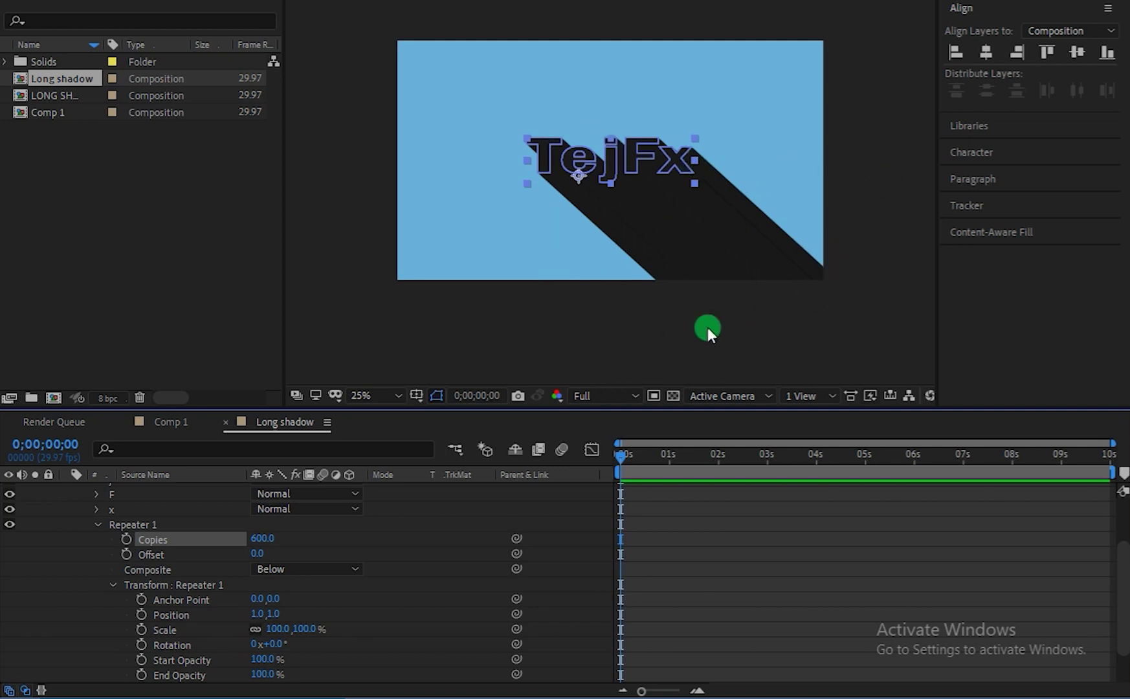
{"action": "left_click", "coordinate": [474, 359]}
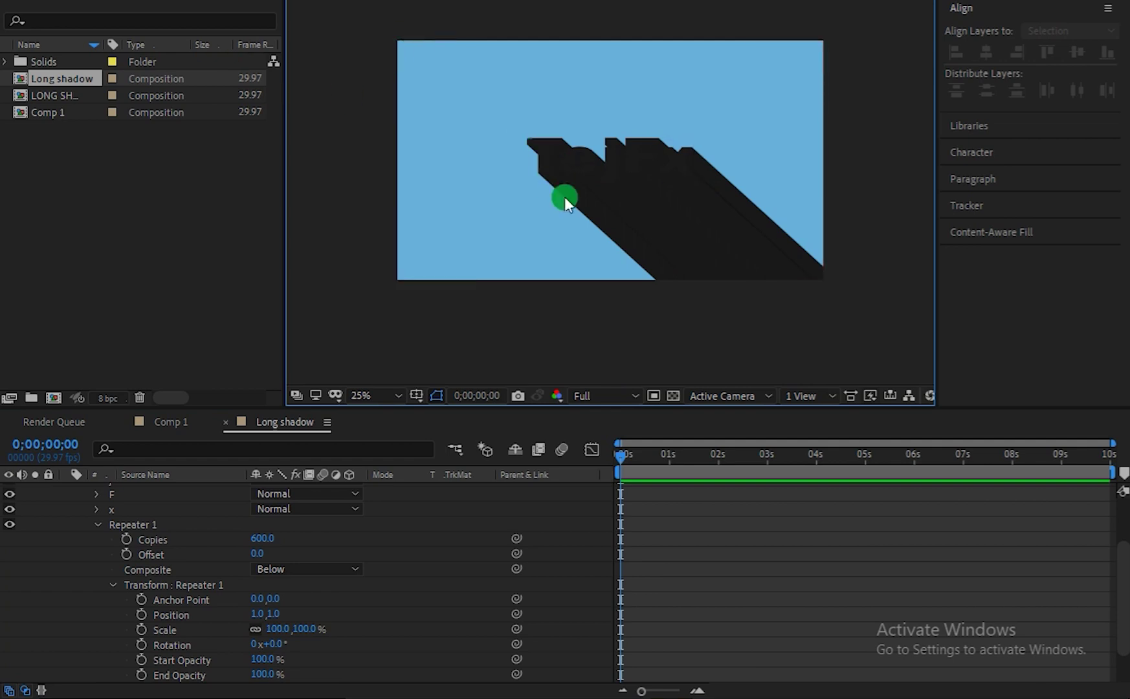
Clear the selection and fold away TejFx Outlines' Contents and Repeater properties.
{"action": "left_click", "coordinate": [543, 150]}
{"action": "left_click", "coordinate": [532, 163]}
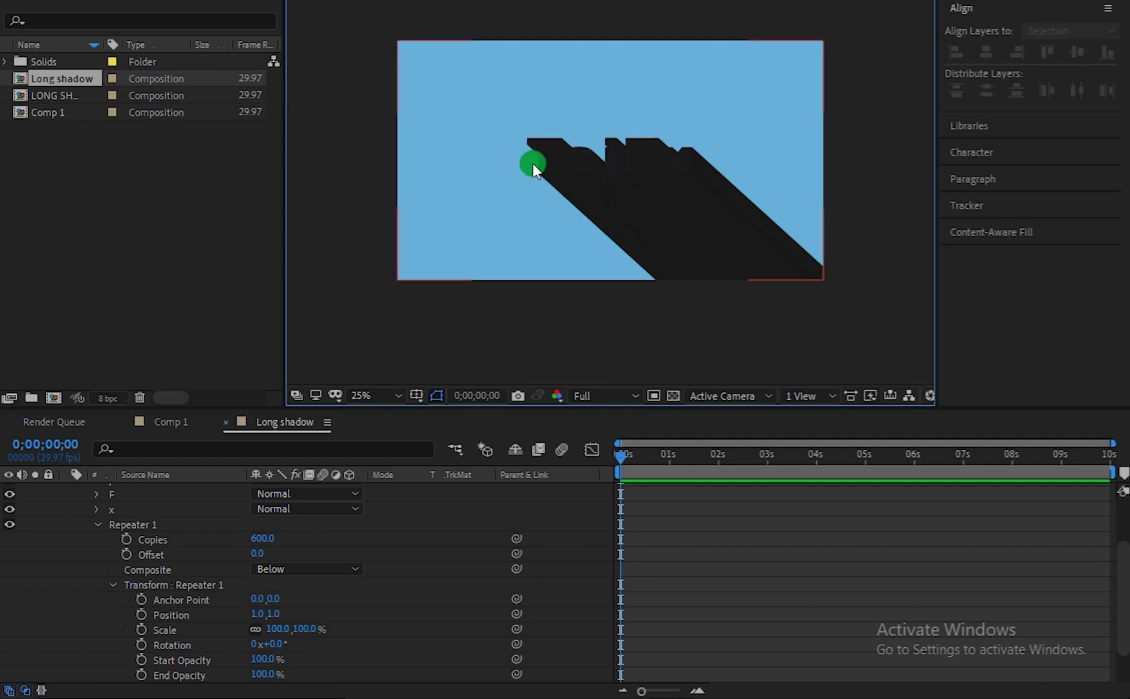
{"action": "left_click", "coordinate": [752, 226]}
{"action": "scroll", "coordinate": [183, 518], "scroll_direction": "up", "scroll_amount": 2}
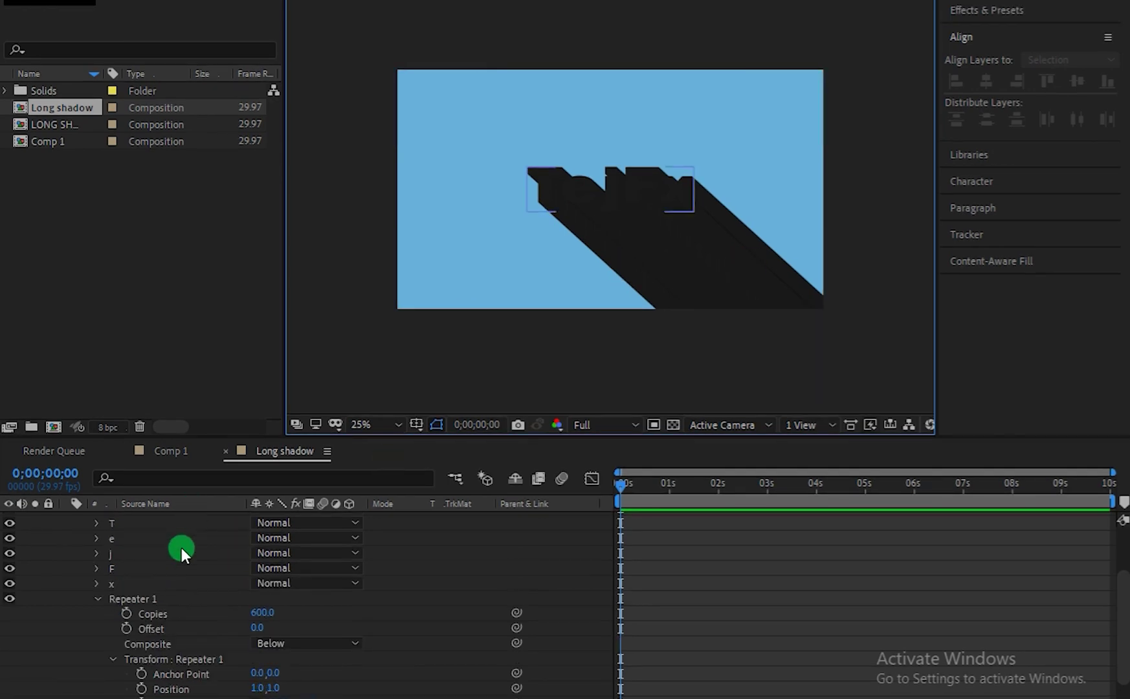
{"action": "scroll", "coordinate": [181, 548], "scroll_direction": "up", "scroll_amount": 2}
{"action": "left_click", "coordinate": [66, 521]}
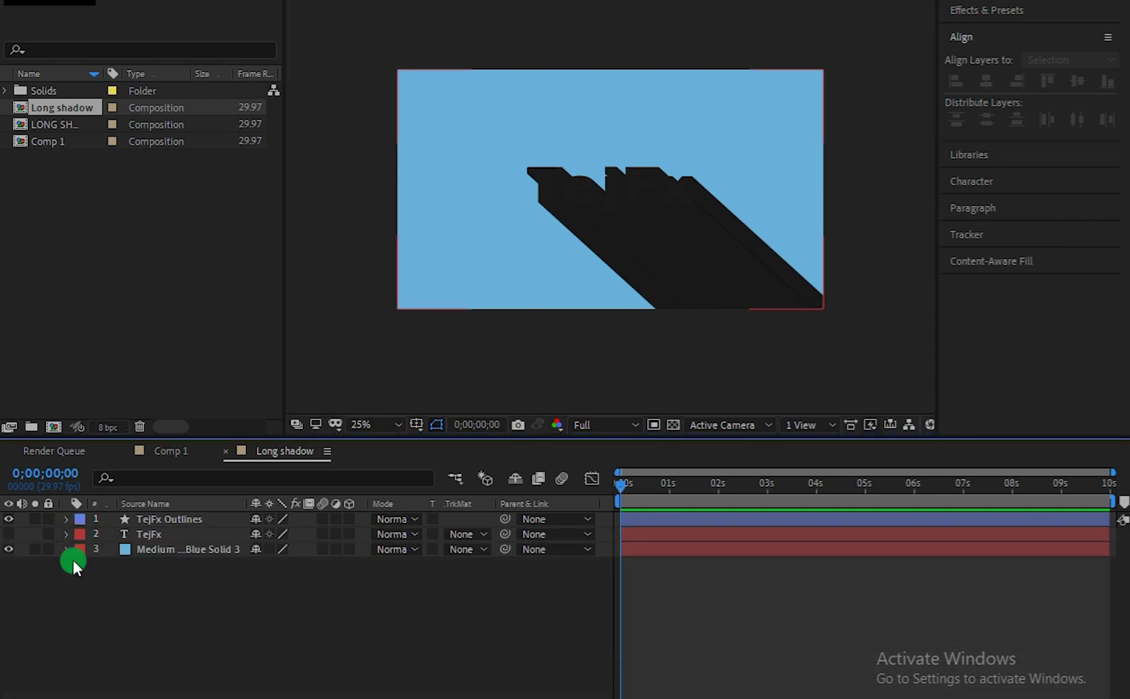
Make the TejFx text layer visible and drag it above TejFx Outlines in the timeline.
{"action": "left_click", "coordinate": [17, 543]}
{"action": "left_click", "coordinate": [6, 532]}
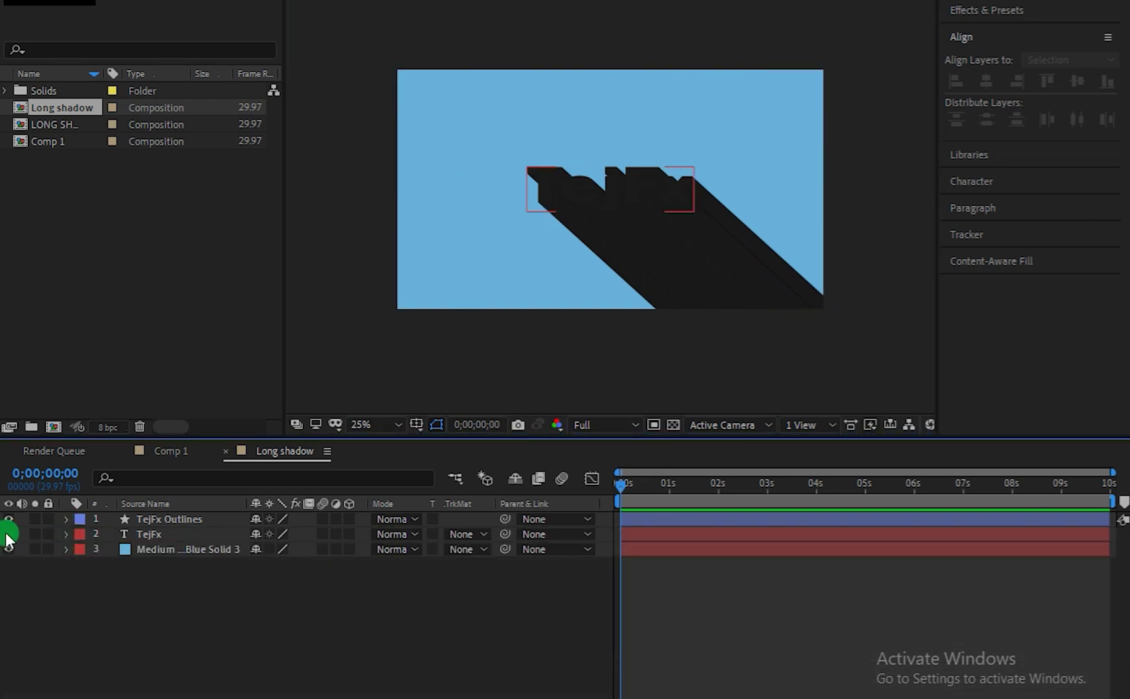
{"action": "left_click", "coordinate": [157, 533]}
{"action": "key", "text": "Return"}
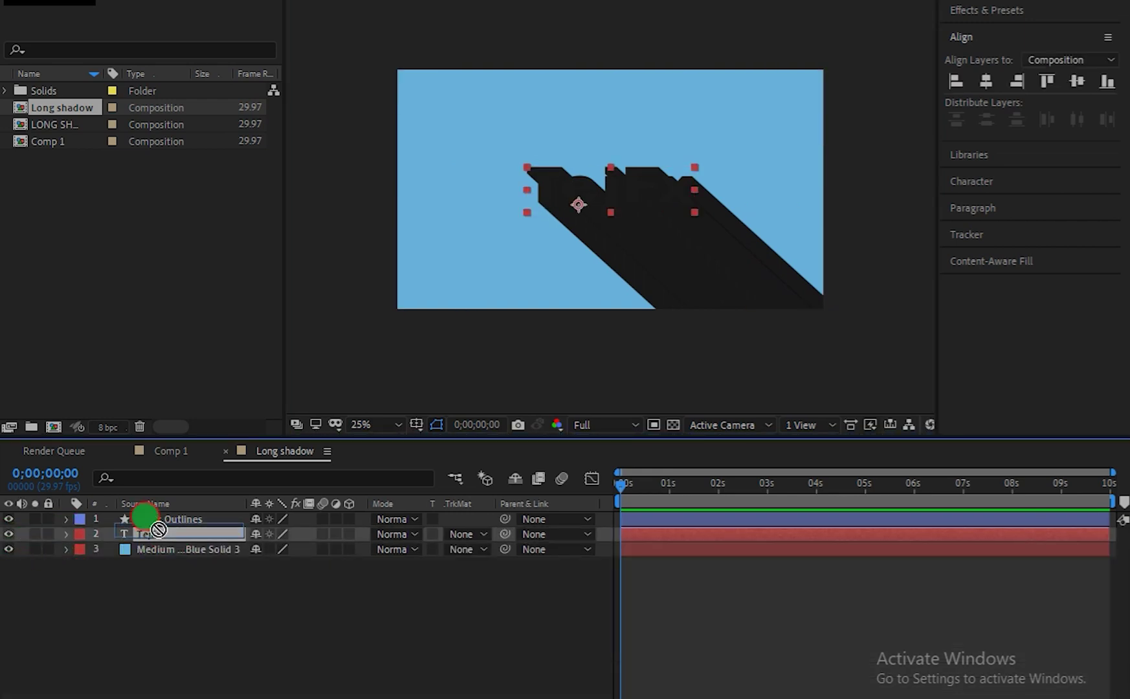
{"action": "left_click_drag", "start_coordinate": [158, 529], "coordinate": [146, 515]}
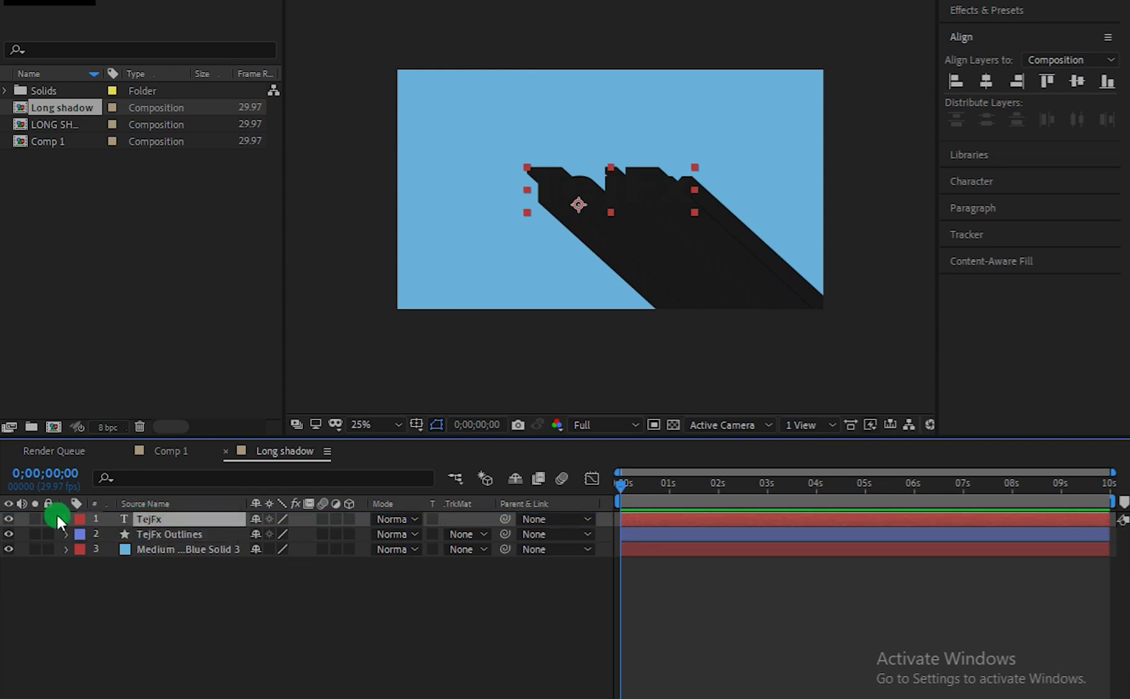
Set the TejFx fill colour to white (FFFFFF) in the Character panel, then rewind to the start.
{"action": "left_click", "coordinate": [988, 113]}
{"action": "left_click", "coordinate": [985, 94]}
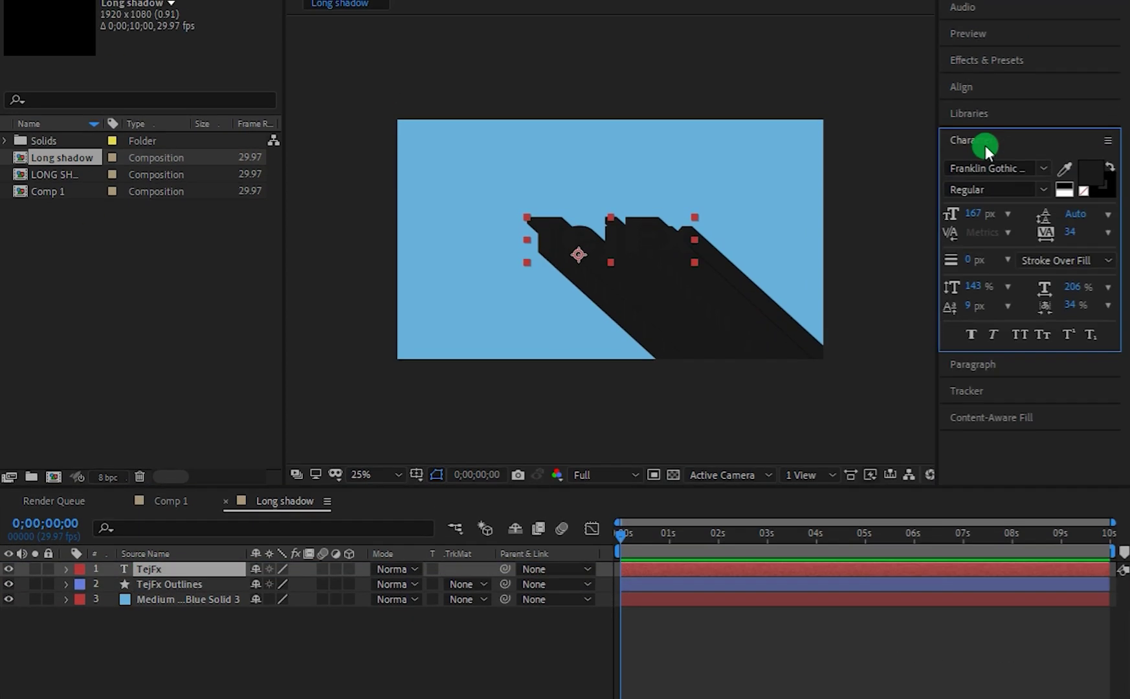
{"action": "left_click", "coordinate": [1101, 167]}
{"action": "left_click_drag", "start_coordinate": [552, 581], "coordinate": [422, 553]}
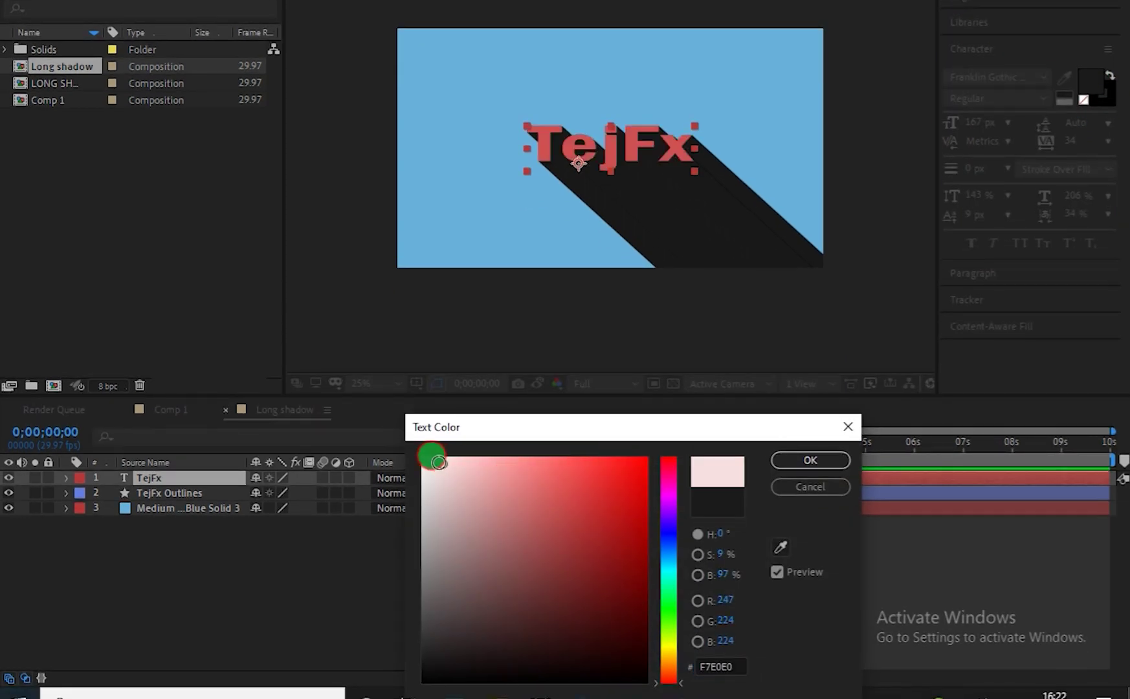
{"action": "left_click_drag", "start_coordinate": [422, 461], "coordinate": [368, 447]}
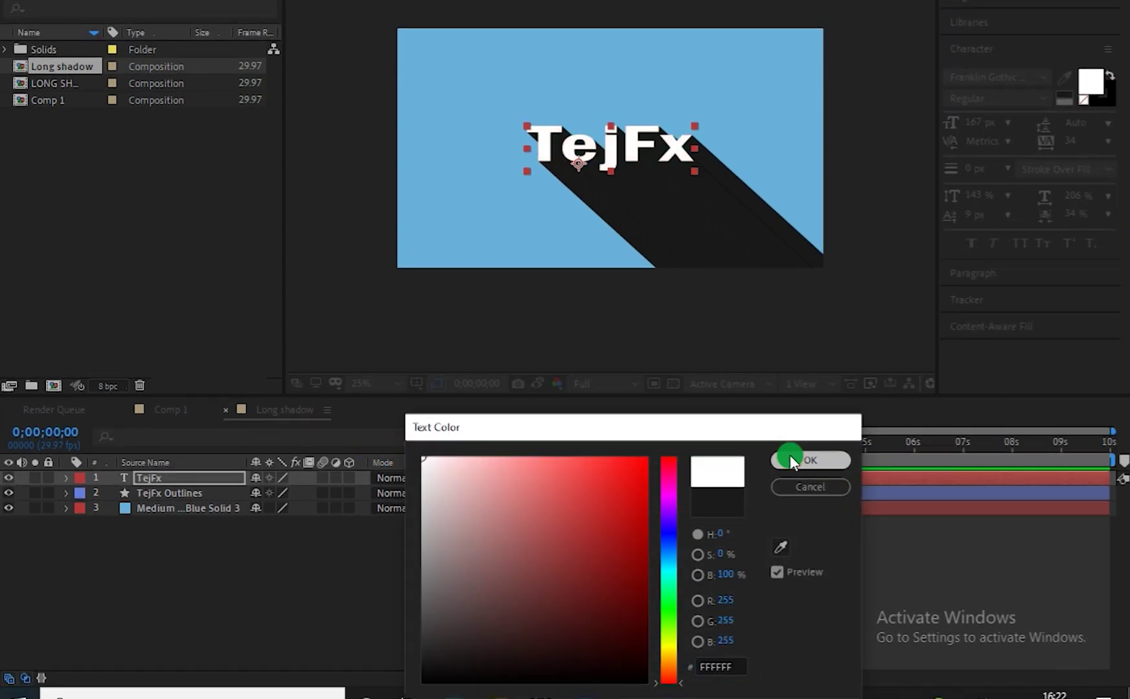
{"action": "left_click", "coordinate": [789, 456]}
{"action": "left_click", "coordinate": [796, 183]}
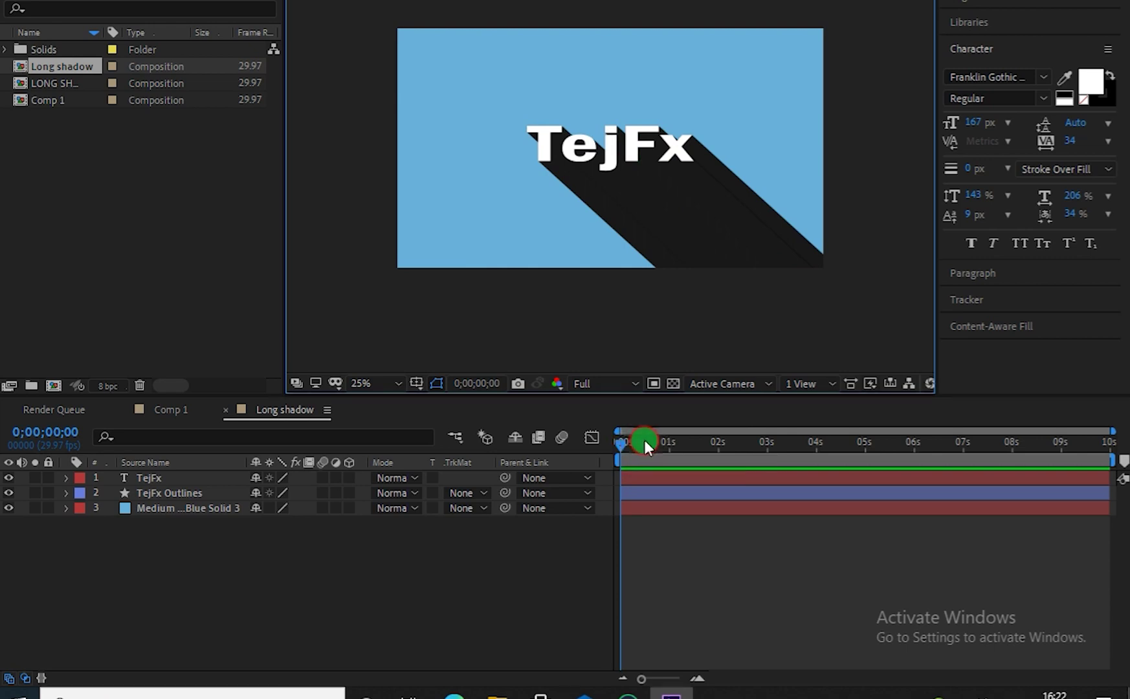
{"action": "left_click_drag", "start_coordinate": [644, 440], "coordinate": [620, 442]}
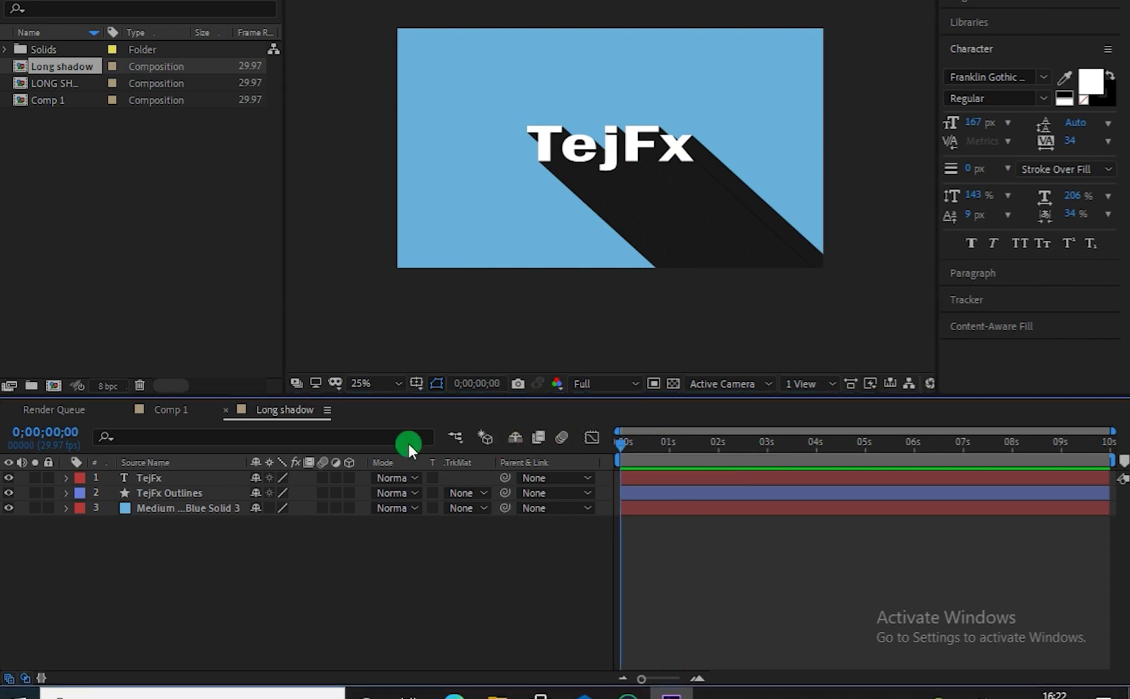
Keyframe the Repeater 1 Copies from 0 at 0s to 600 at 1s, then scrub to check the growth.
{"action": "left_click", "coordinate": [63, 492]}
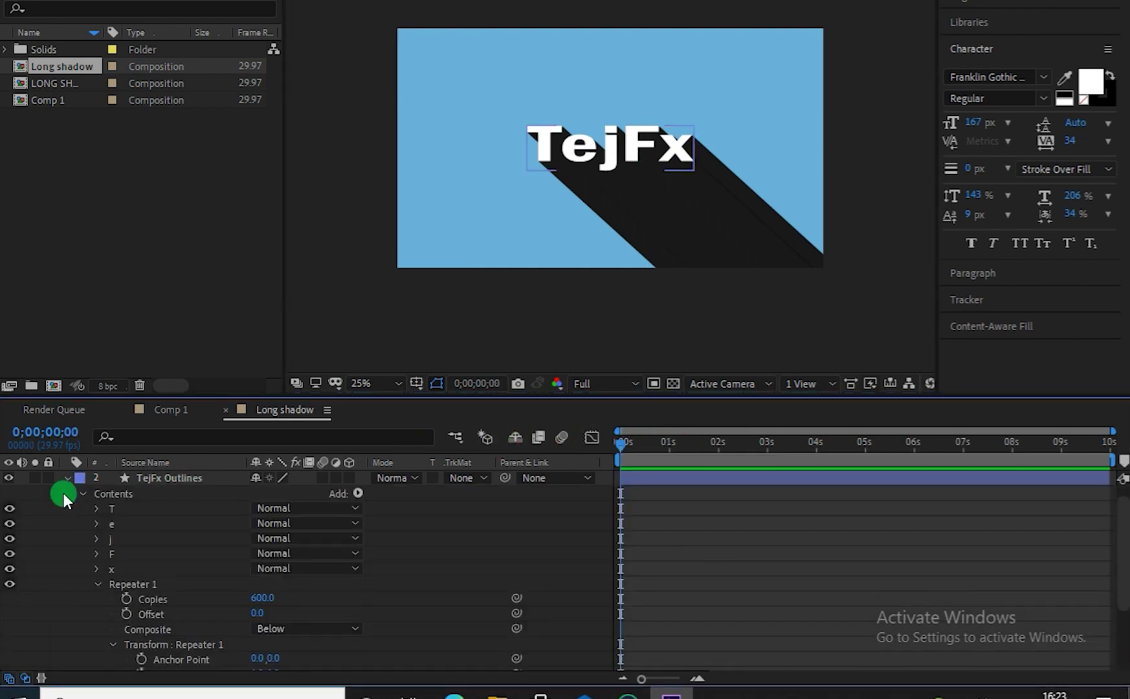
{"action": "left_click", "coordinate": [127, 598]}
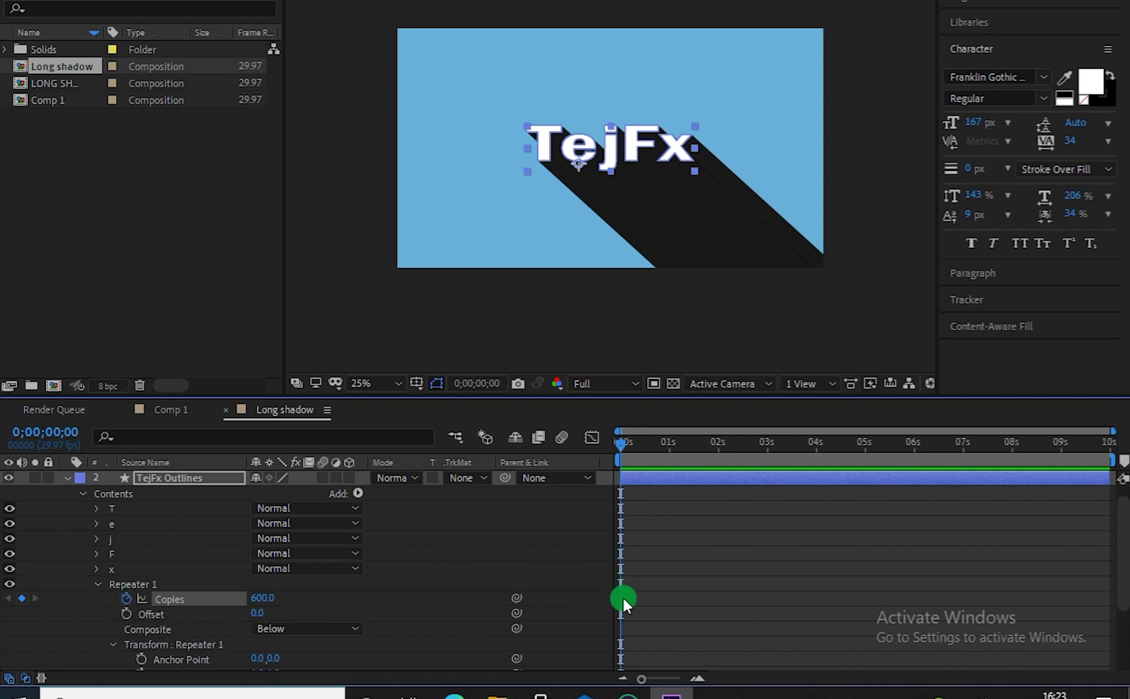
{"action": "left_click_drag", "start_coordinate": [621, 602], "coordinate": [669, 600]}
{"action": "left_click", "coordinate": [670, 448]}
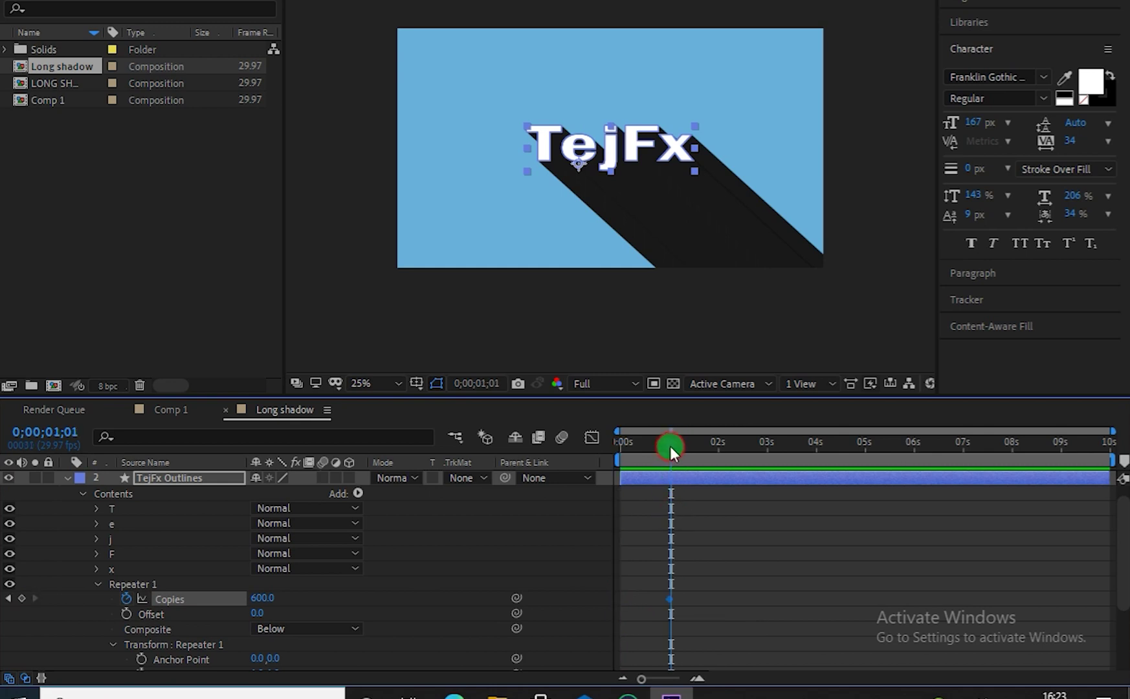
{"action": "left_click_drag", "start_coordinate": [670, 446], "coordinate": [558, 451]}
{"action": "left_click", "coordinate": [287, 599]}
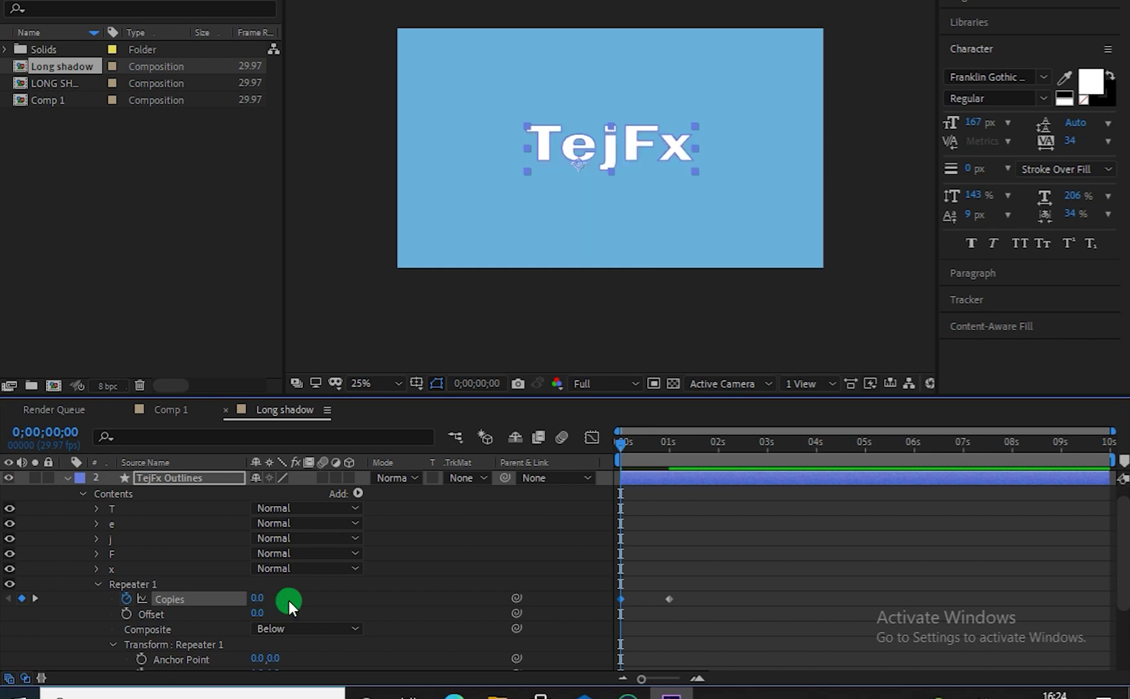
{"action": "mouse_move", "coordinate": [626, 458]}
{"action": "left_mouse_down"}
{"action": "mouse_move", "coordinate": [680, 453]}
{"action": "mouse_move", "coordinate": [612, 453]}
{"action": "left_mouse_up"}
{"action": "key", "text": "space"}
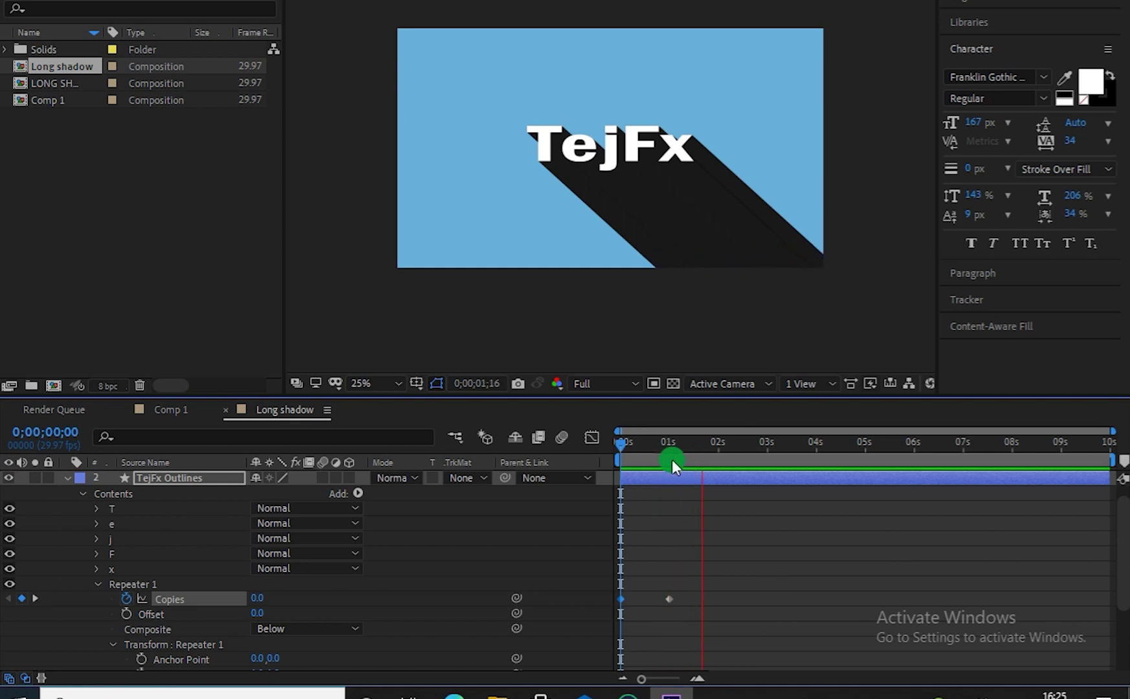
{"action": "key", "text": "space"}
{"action": "key", "text": "space"}
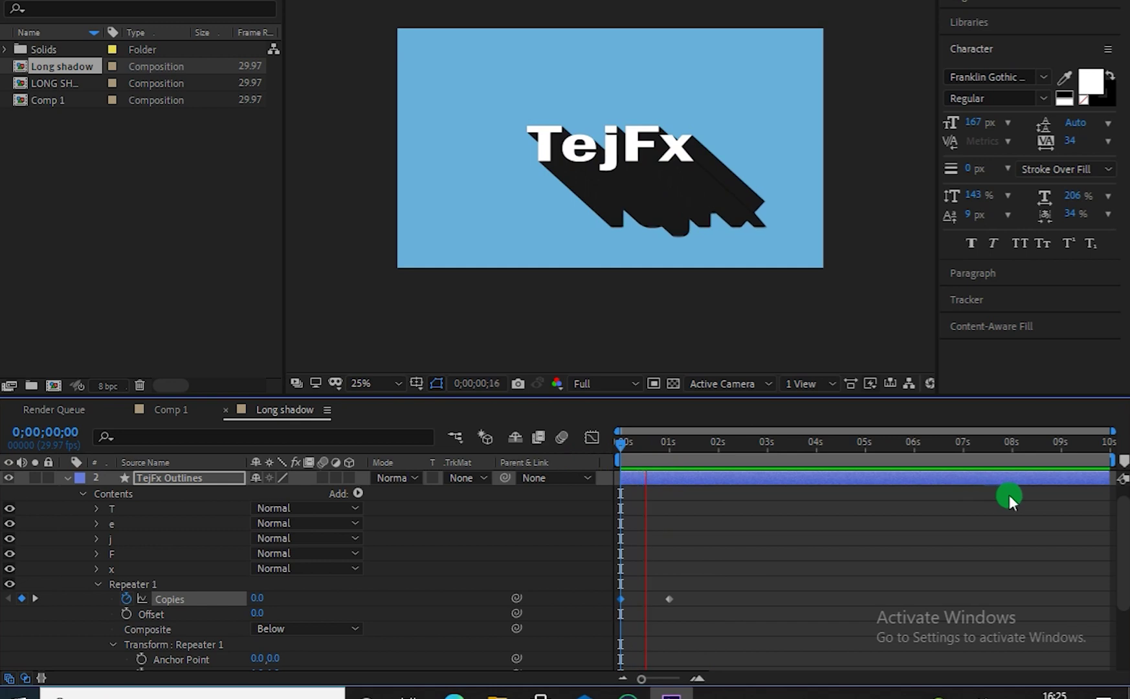
{"action": "key", "text": "space"}
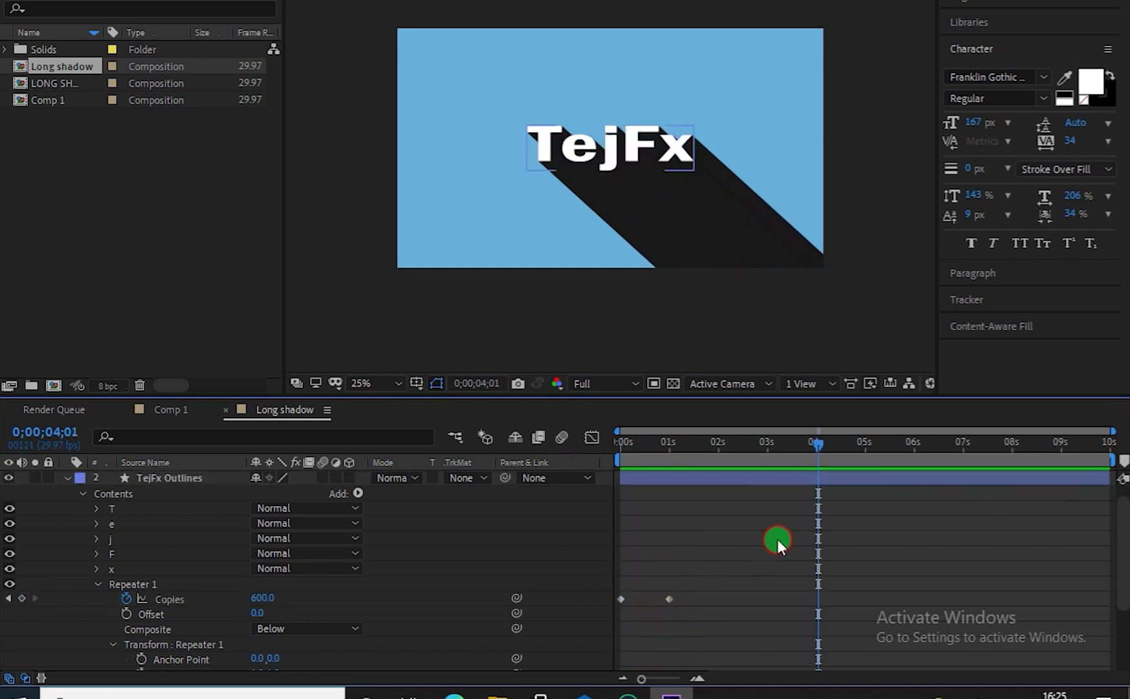
Show both Copies keyframes in the speed graph, zoomed into the first second.
{"action": "left_click_drag", "start_coordinate": [781, 537], "coordinate": [606, 634]}
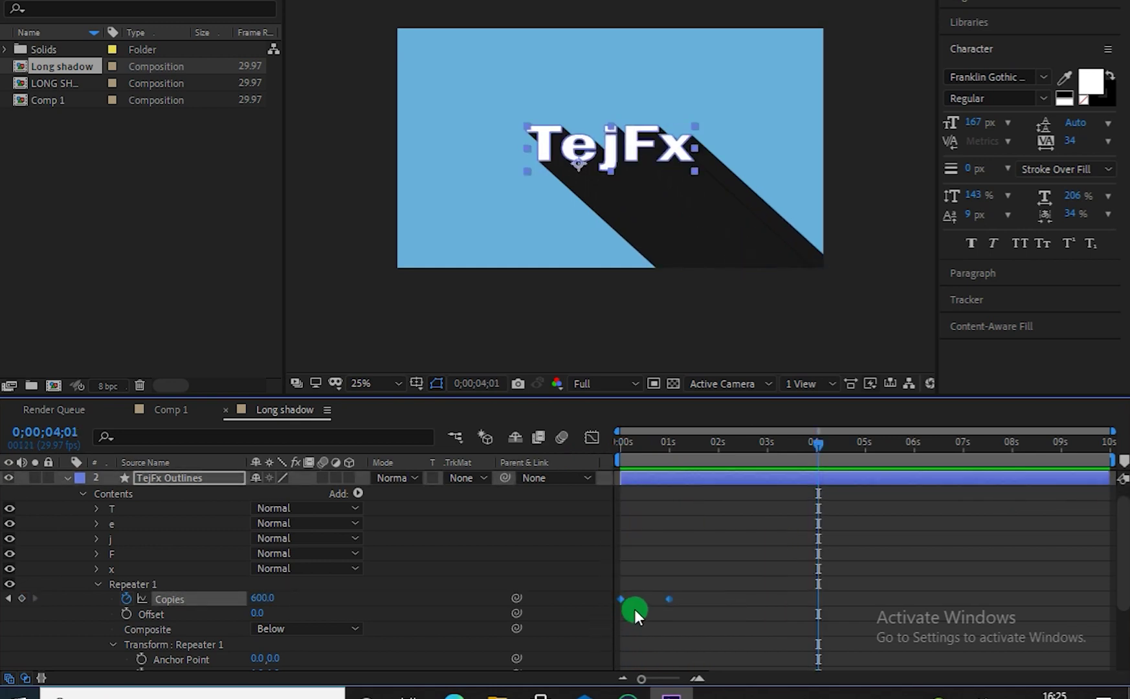
{"action": "left_click", "coordinate": [597, 437]}
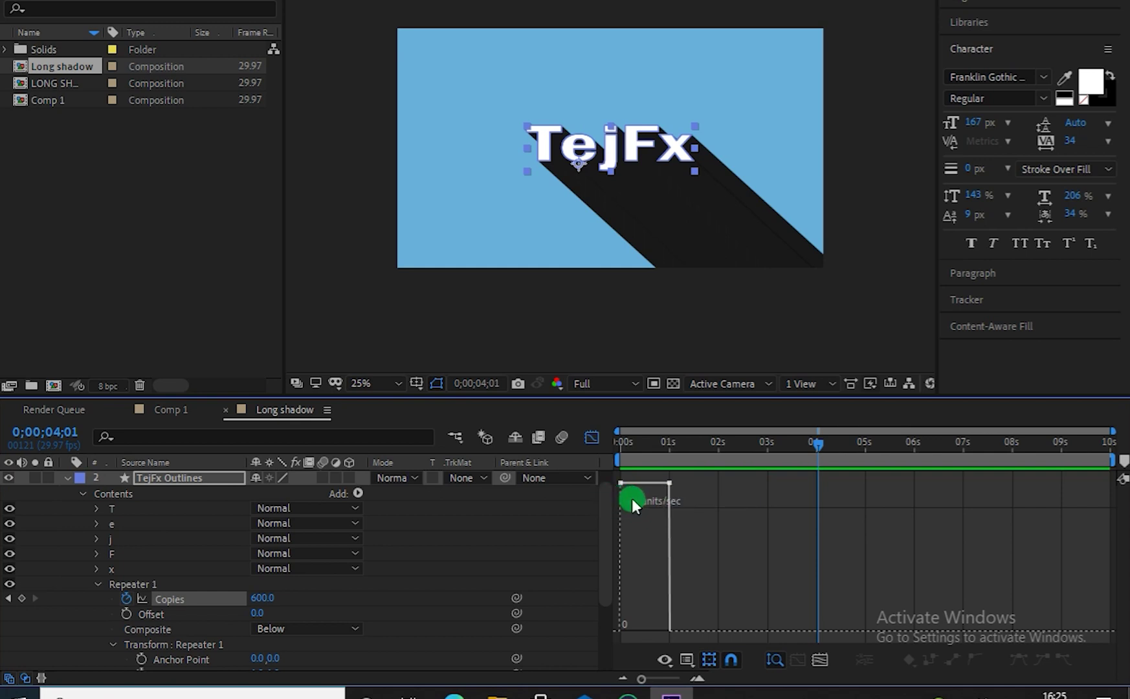
{"action": "left_click_drag", "start_coordinate": [614, 491], "coordinate": [692, 494]}
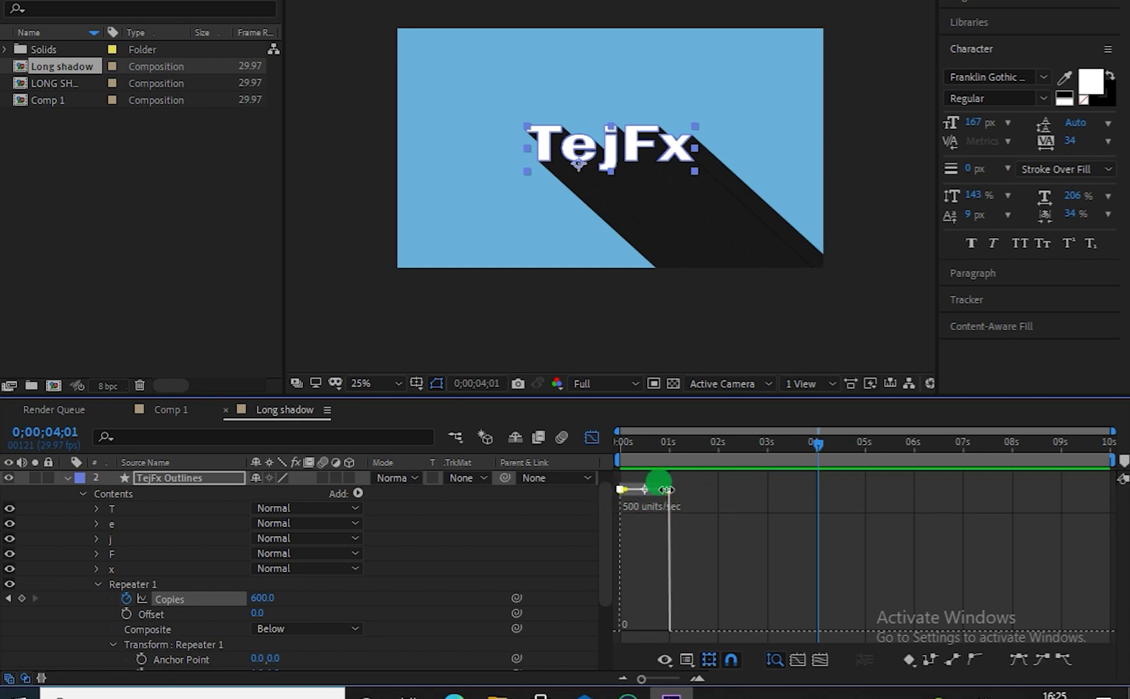
{"action": "key", "text": "equal"}
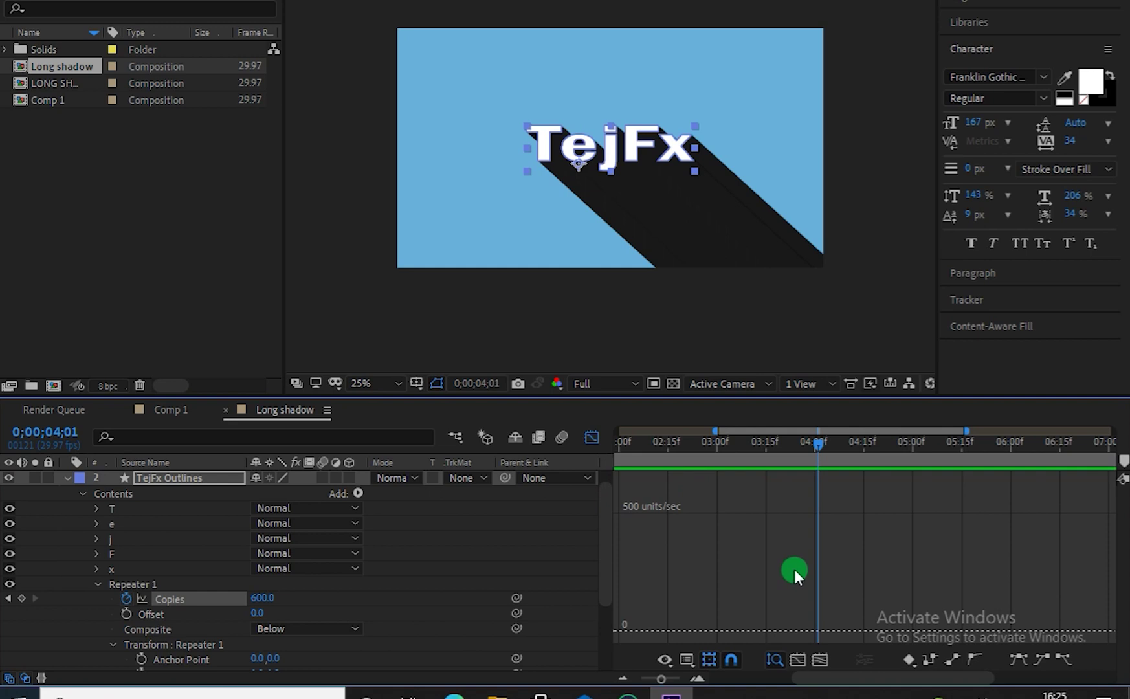
{"action": "key", "text": "minus"}
{"action": "left_click_drag", "start_coordinate": [641, 678], "coordinate": [680, 609]}
Drag both keyframes' speed handles into a peaked ease curve near 1500 units/sec.
{"action": "left_click_drag", "start_coordinate": [800, 495], "coordinate": [704, 606]}
{"action": "left_click", "coordinate": [749, 592]}
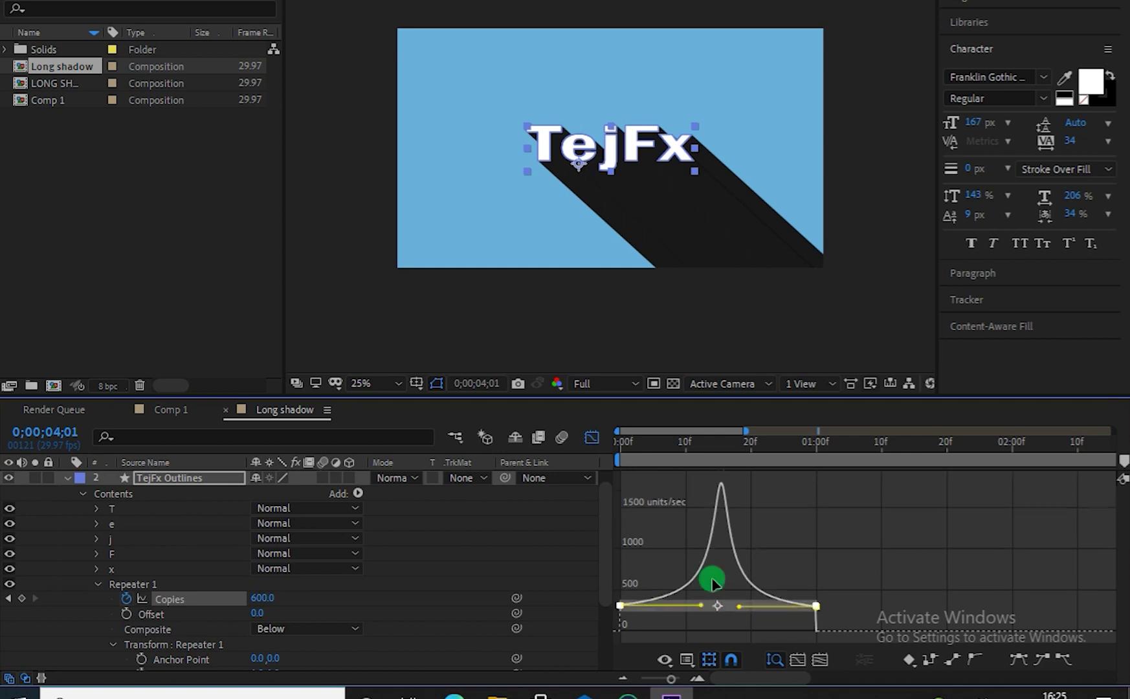
{"action": "scroll", "coordinate": [764, 608], "scroll_direction": "down", "scroll_amount": 2}
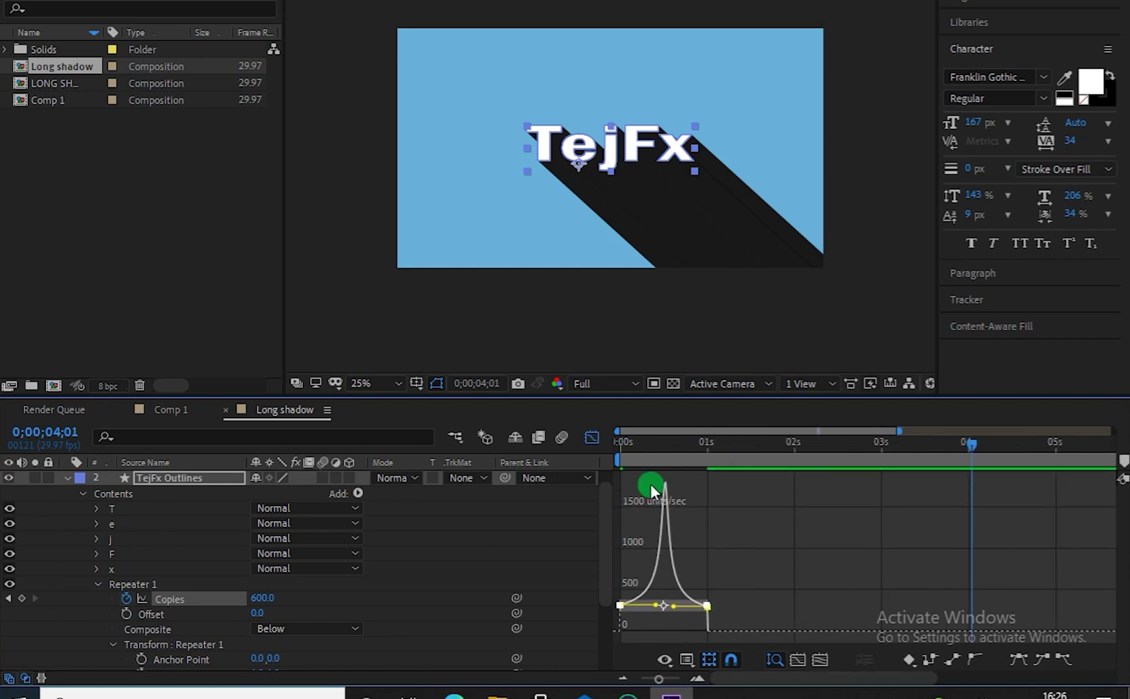
Back in the layer timeline, end the work area at about 1s and loop-preview from the start.
{"action": "left_click", "coordinate": [594, 435]}
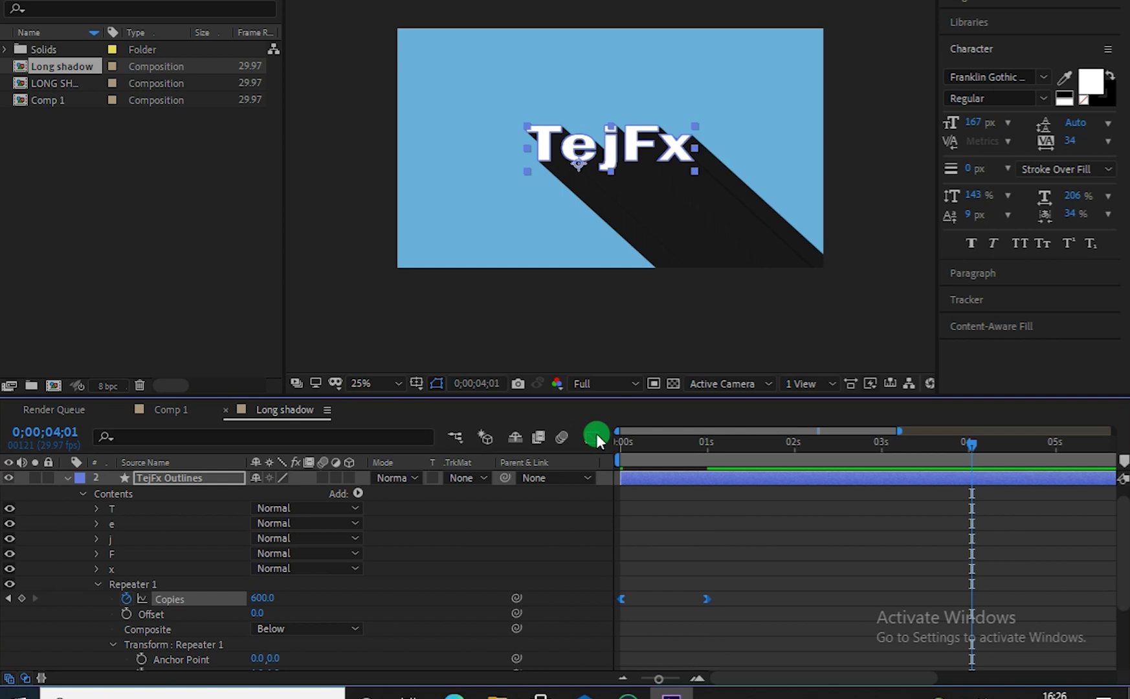
{"action": "left_click", "coordinate": [686, 443]}
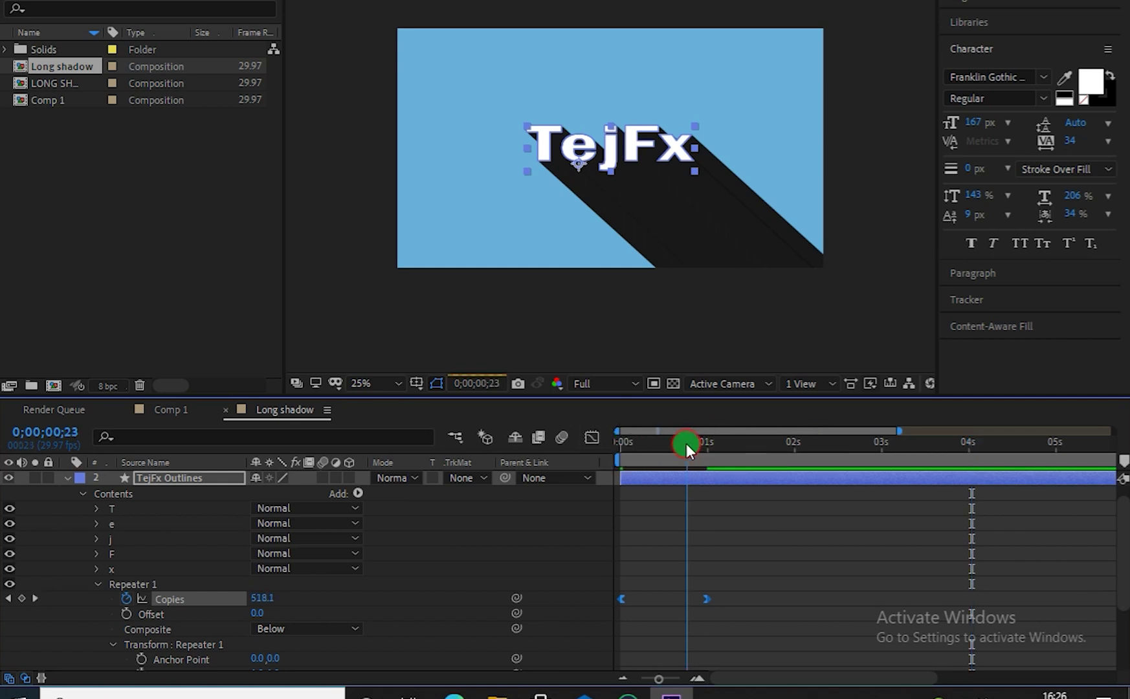
{"action": "left_click_drag", "start_coordinate": [686, 444], "coordinate": [717, 442]}
{"action": "key", "text": "n"}
{"action": "key", "text": "Home"}
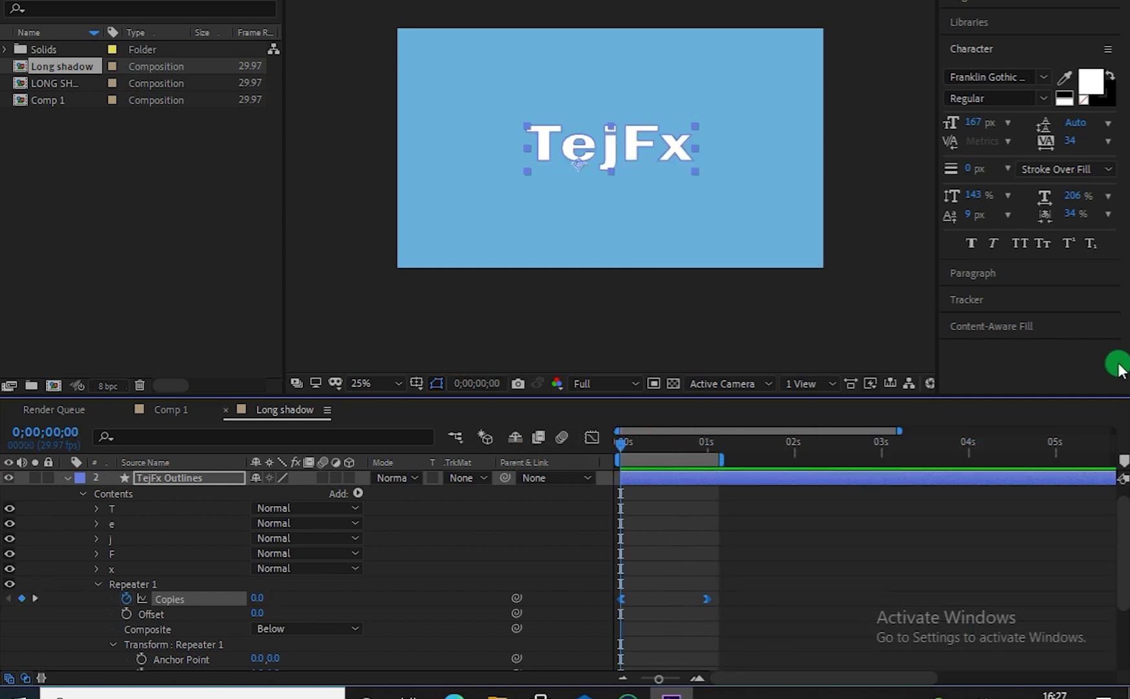
{"action": "key", "text": "space"}
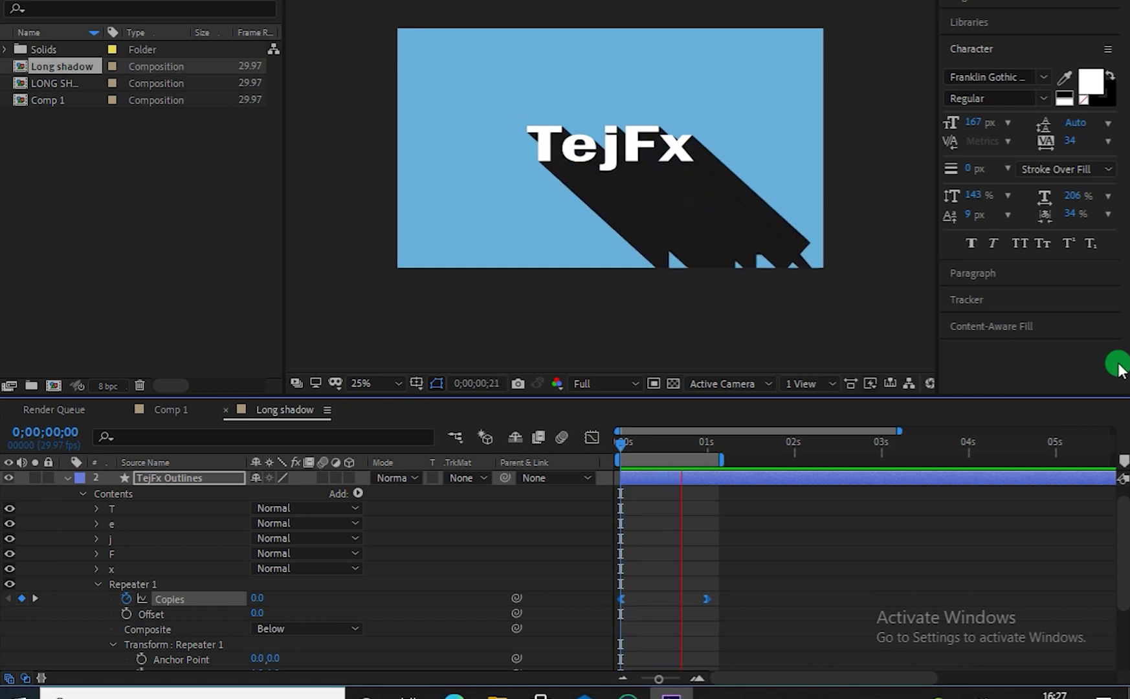